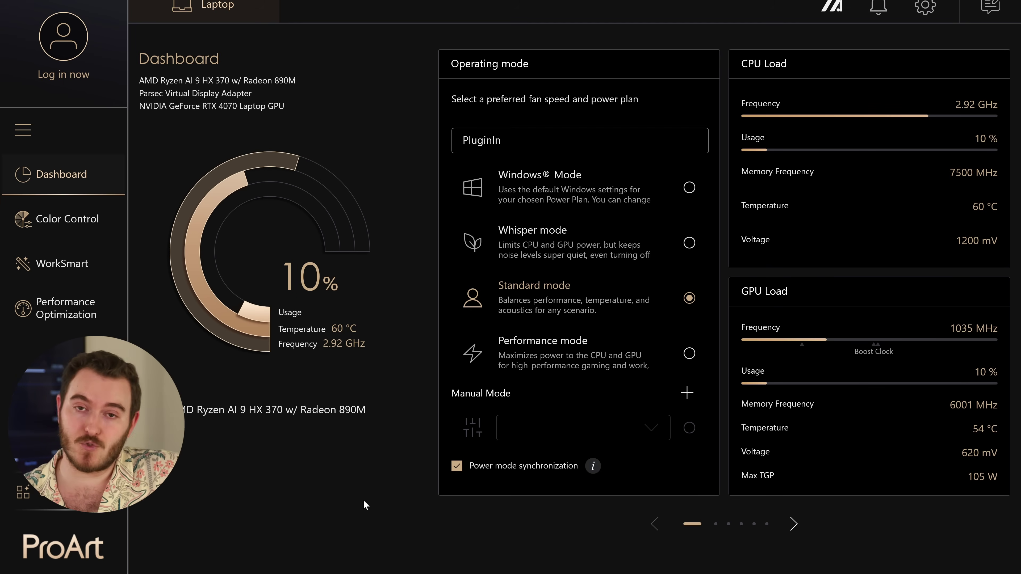
- Page back through the dashboard's hardware status cards
{"action": "left_click", "coordinate": [655, 525]}
{"action": "left_click", "coordinate": [654, 525]}
{"action": "left_click", "coordinate": [653, 525]}
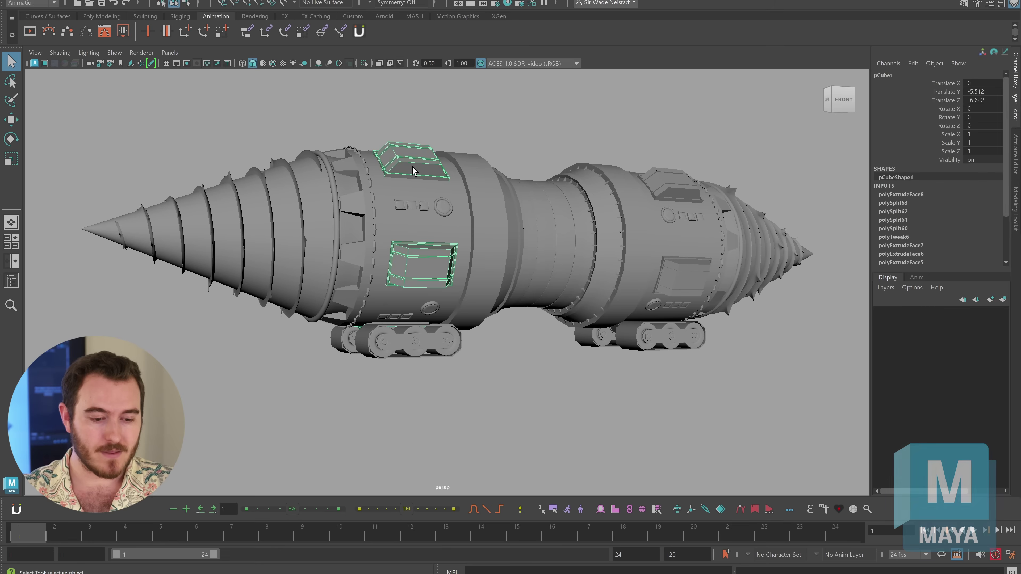
- Select the middle panel faces of the upper hull box and activate the Move tool
{"action": "key", "text": "f"}
{"action": "left_click_drag", "start_coordinate": [437, 174], "coordinate": [354, 245], "text": "alt"}
{"action": "scroll", "coordinate": [353, 245], "scroll_direction": "down", "scroll_amount": 5}
{"action": "middle_click_drag", "start_coordinate": [461, 294], "coordinate": [447, 224], "text": "alt"}
{"action": "right_click_drag", "start_coordinate": [447, 224], "coordinate": [691, 270], "text": "alt"}
{"action": "left_click", "coordinate": [494, 253]}
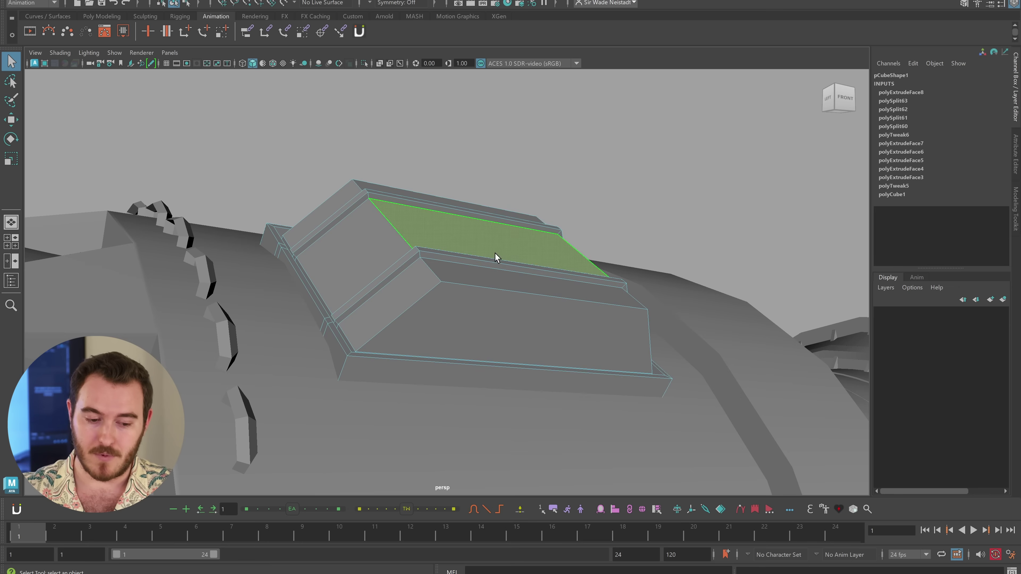
{"action": "scroll", "coordinate": [602, 273], "scroll_direction": "down", "scroll_amount": 5}
{"action": "left_click_drag", "start_coordinate": [594, 319], "coordinate": [462, 254], "text": "alt"}
{"action": "key", "text": "w"}
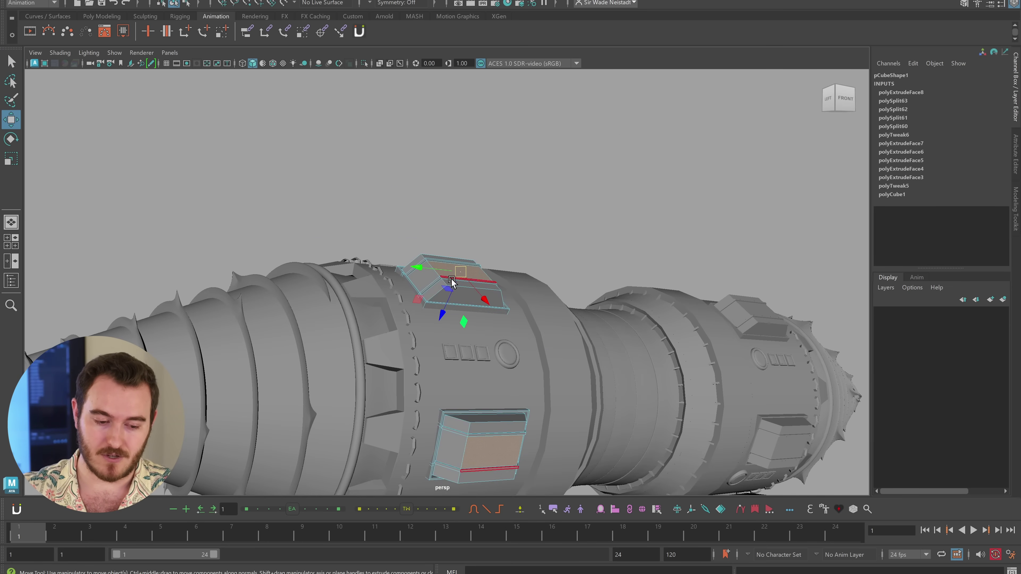
{"action": "left_click_drag", "start_coordinate": [492, 231], "coordinate": [474, 249], "text": "alt"}
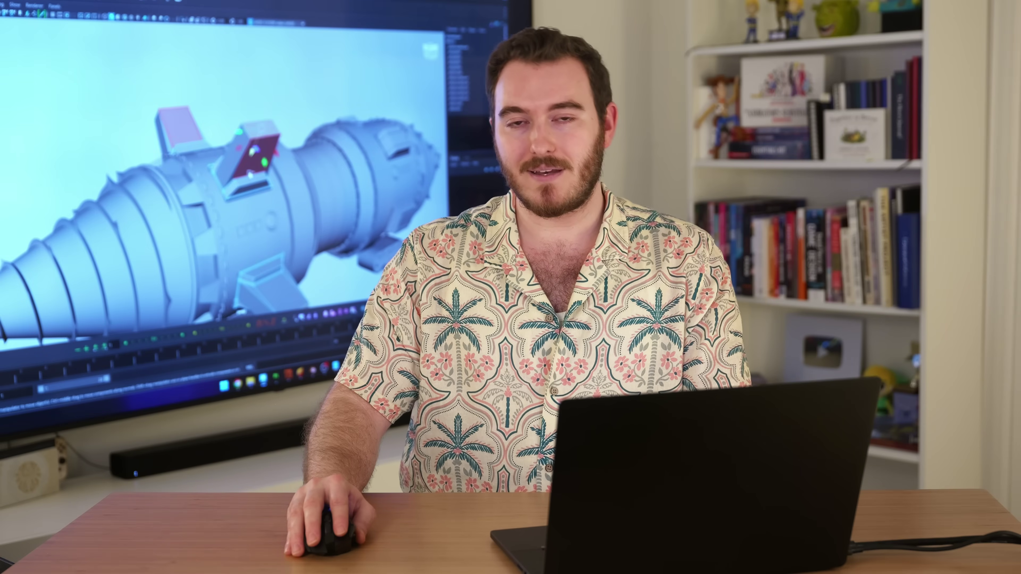
{"action": "key", "text": "ctrl+z"}
{"action": "key", "text": "ctrl+z"}
{"action": "right_click_drag", "start_coordinate": [249, 164], "coordinate": [266, 148]}
{"action": "left_click", "coordinate": [266, 129]}
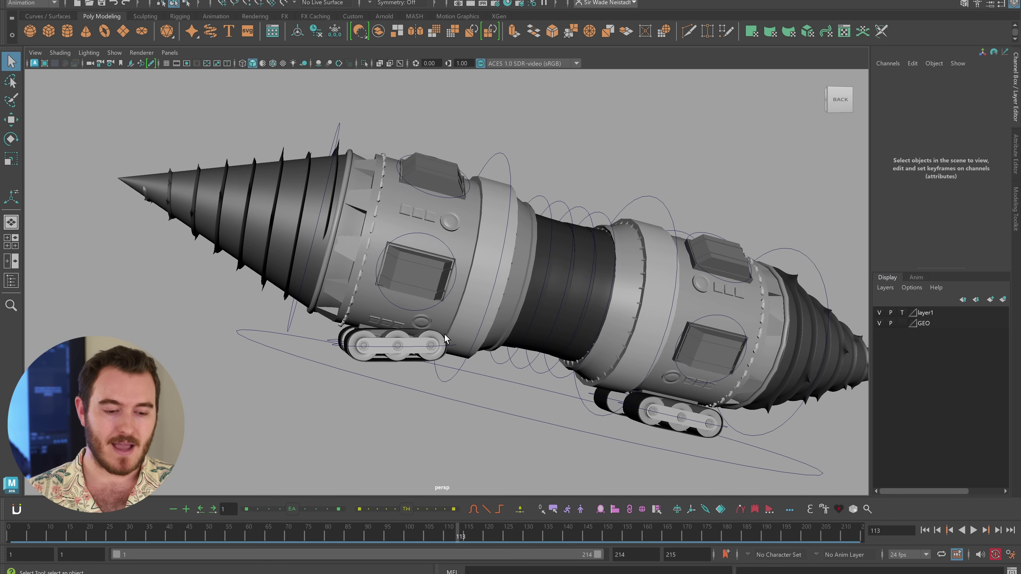
- Try out the rotation of the front drill's rig control and undo the test changes
{"action": "left_click_drag", "start_coordinate": [444, 334], "coordinate": [444, 185], "text": "alt"}
{"action": "left_click", "coordinate": [385, 119]}
{"action": "key", "text": "e"}
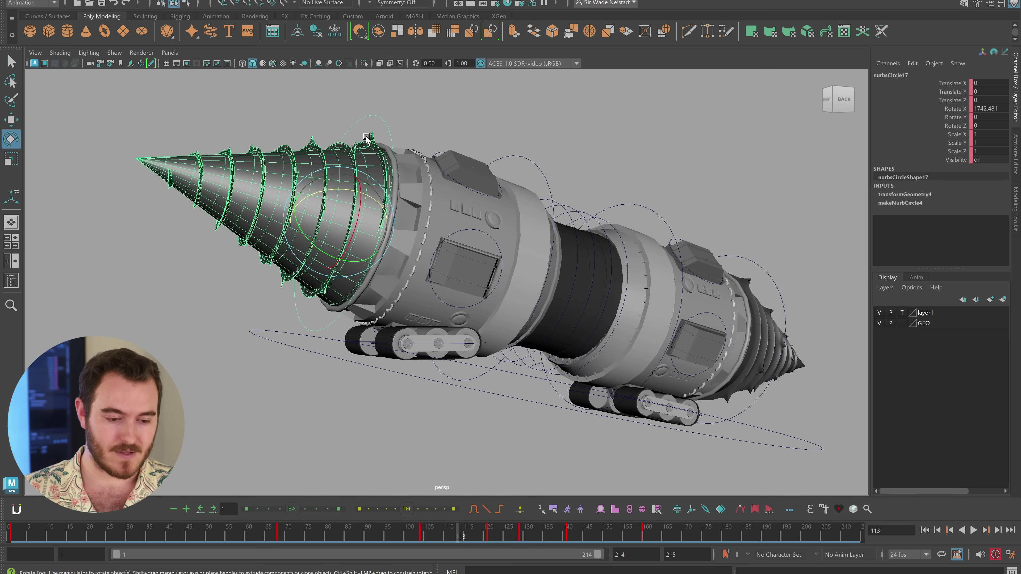
{"action": "left_click_drag", "start_coordinate": [338, 215], "coordinate": [332, 232]}
{"action": "key", "text": "ctrl+z"}
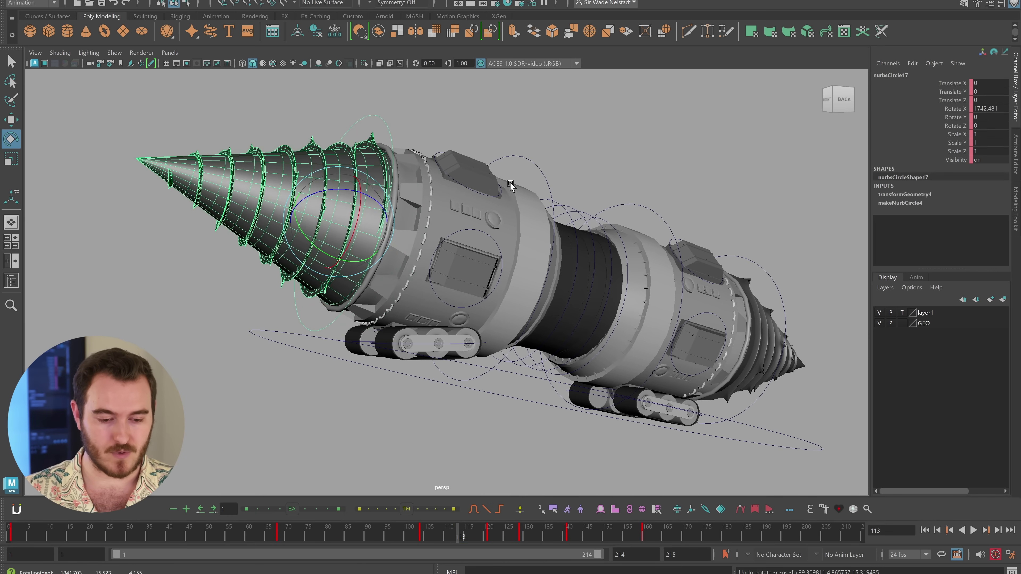
{"action": "left_click_drag", "start_coordinate": [451, 242], "coordinate": [487, 214]}
{"action": "key", "text": "ctrl+z"}
- Test-move the front tread's rig control, undo it, and try shifting a ring of the dark centre section
{"action": "key", "text": "q"}
{"action": "left_click", "coordinate": [421, 423]}
{"action": "left_click_drag", "start_coordinate": [421, 424], "coordinate": [407, 383], "text": "alt"}
{"action": "key", "text": "alt+1"}
{"action": "key", "text": "alt+1"}
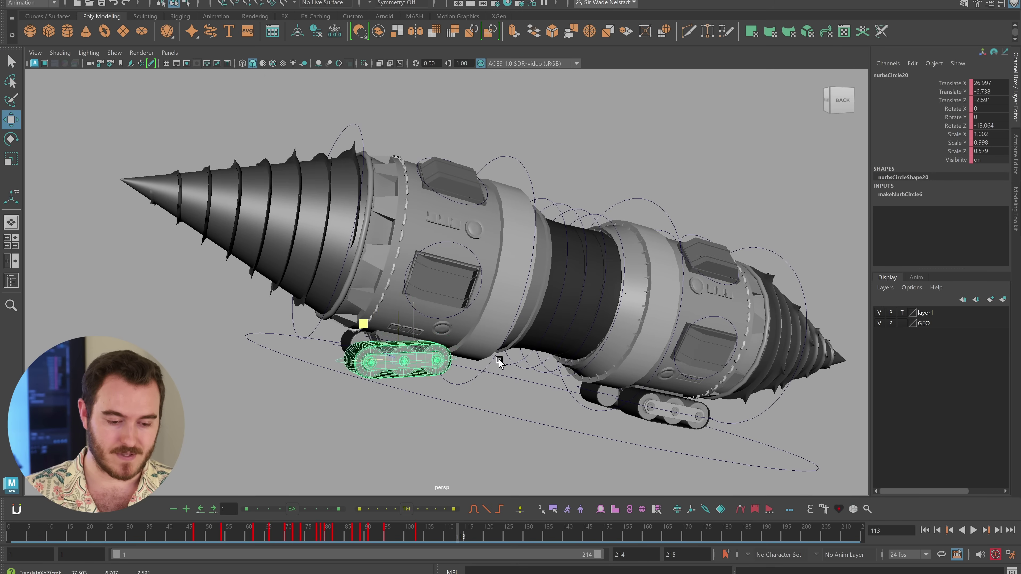
{"action": "middle_click_drag", "start_coordinate": [500, 360], "coordinate": [499, 356]}
{"action": "key", "text": "ctrl+z"}
{"action": "middle_click_drag", "start_coordinate": [613, 370], "coordinate": [623, 352]}
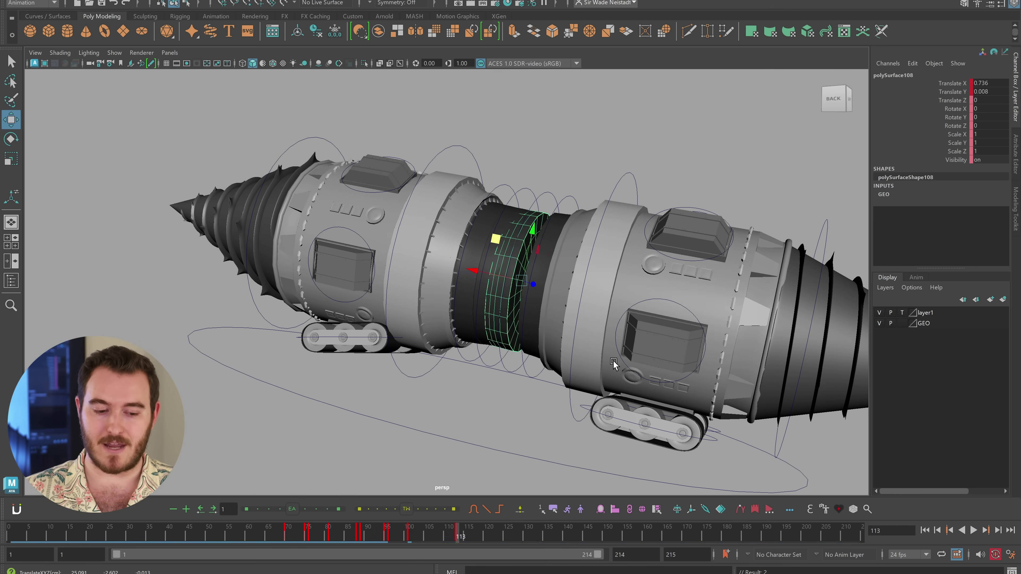
- Play the drill animation from frame 1 and scrub back through its opening frames
{"action": "left_click", "coordinate": [12, 531]}
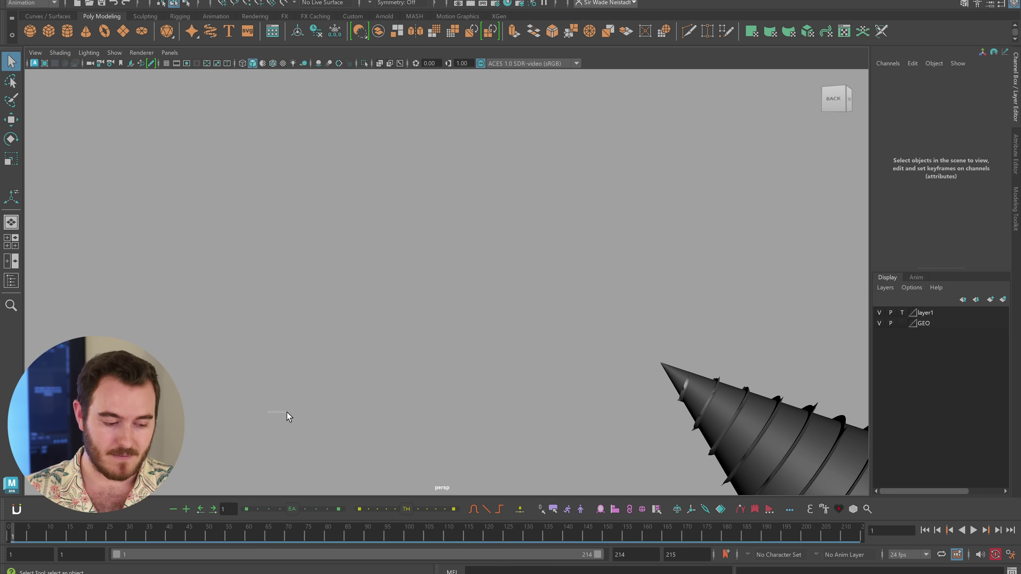
{"action": "left_click_drag", "start_coordinate": [370, 381], "coordinate": [366, 312], "text": "alt"}
{"action": "key", "text": "alt+v"}
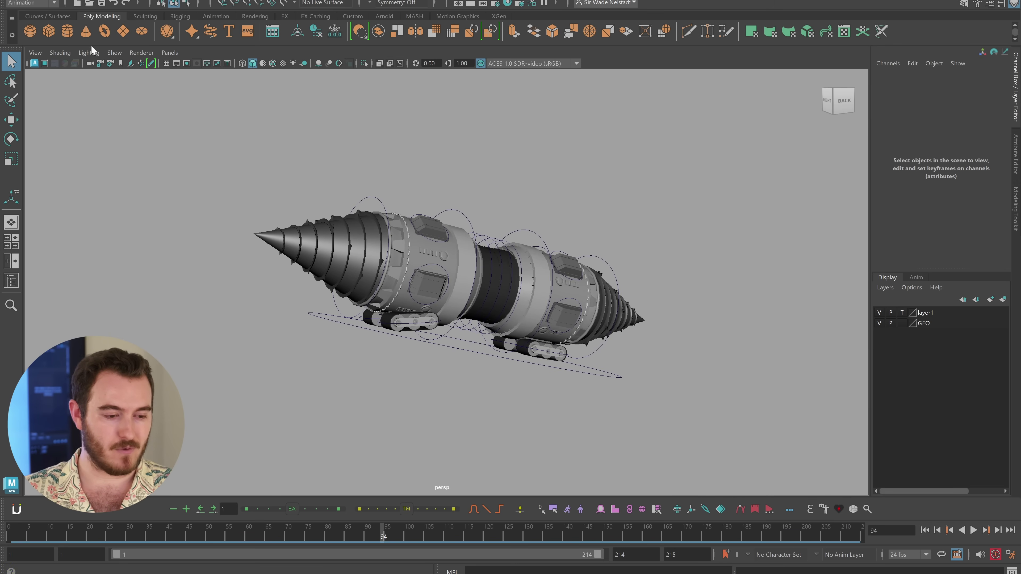
{"action": "left_click_drag", "start_coordinate": [94, 531], "coordinate": [49, 530]}
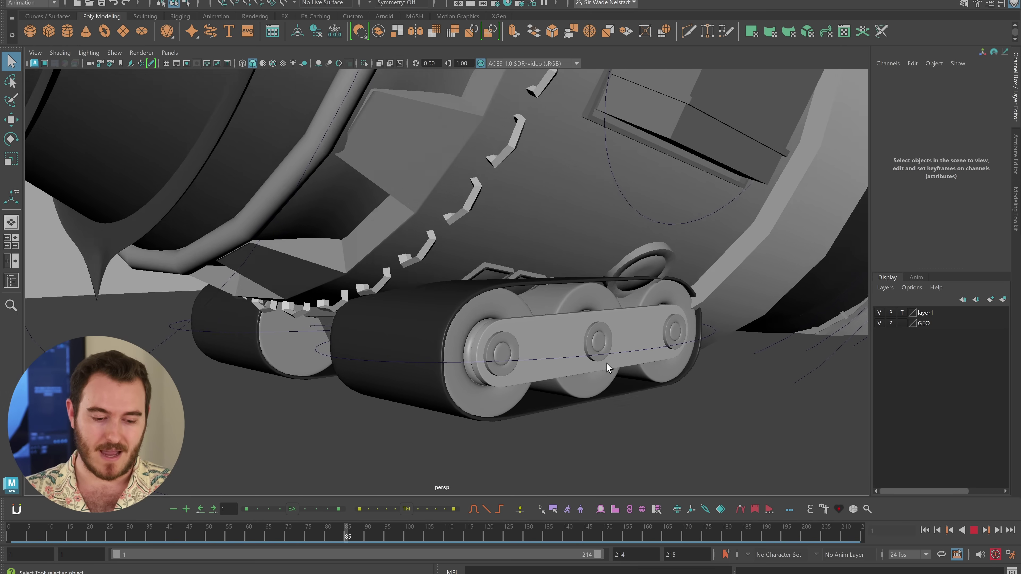
- Examine the front treads and drill head up close while replaying the animation
{"action": "left_click_drag", "start_coordinate": [606, 363], "coordinate": [542, 455], "text": "alt"}
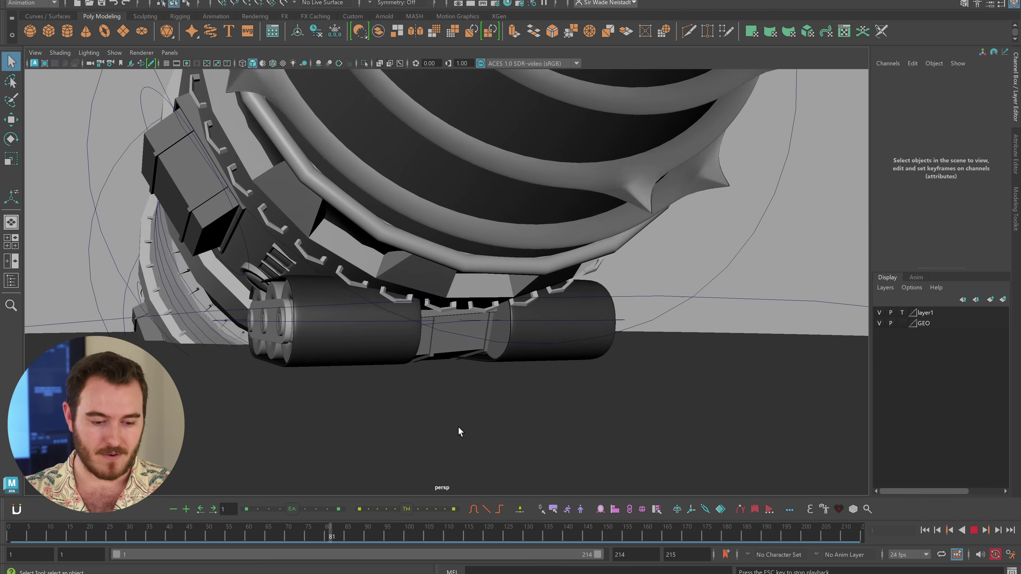
{"action": "left_click_drag", "start_coordinate": [553, 254], "coordinate": [470, 281], "text": "alt"}
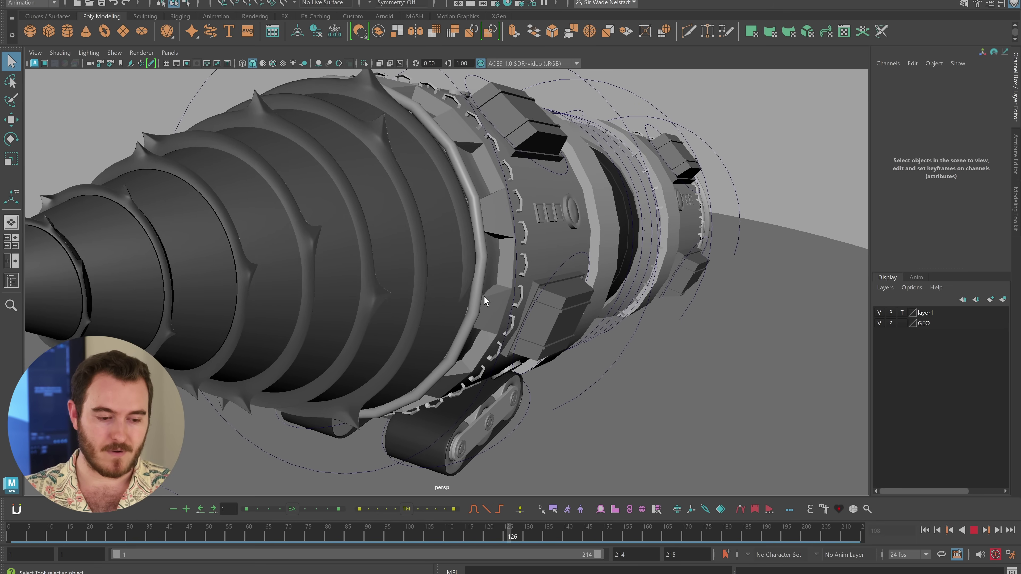
{"action": "left_click", "coordinate": [339, 532]}
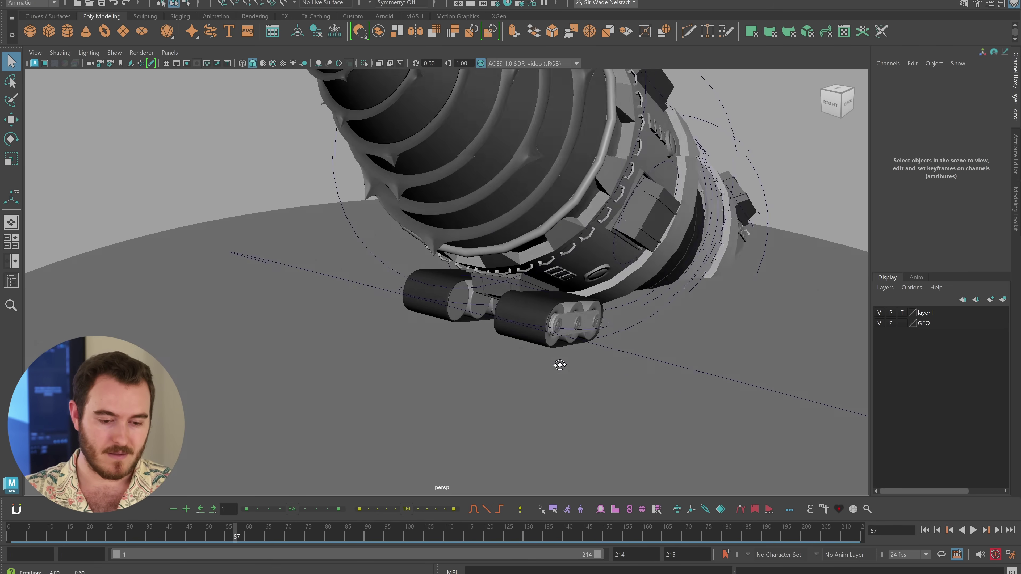
{"action": "left_click_drag", "start_coordinate": [561, 364], "coordinate": [520, 358], "text": "alt"}
{"action": "key", "text": "alt+v"}
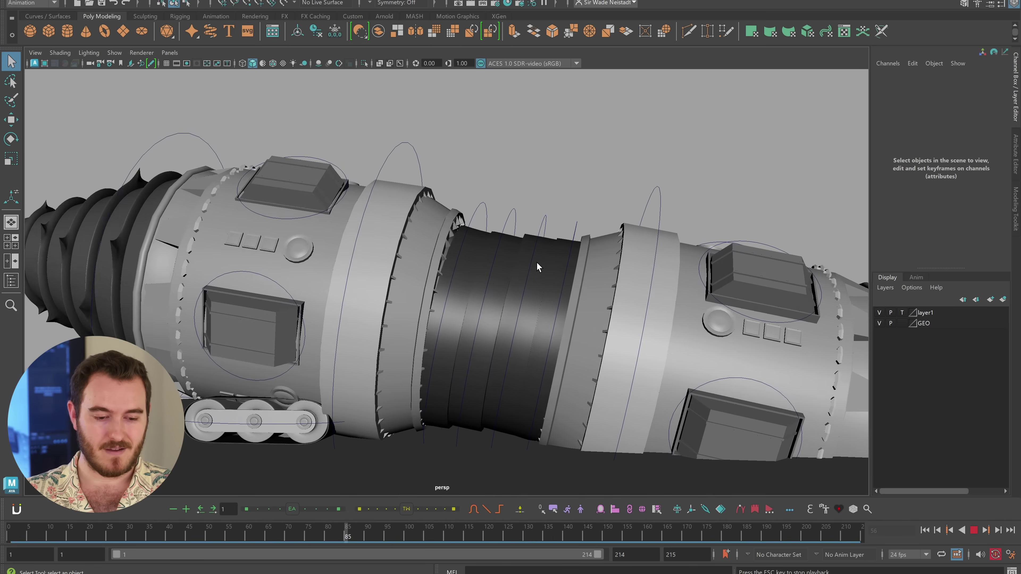
- Scrub to frame 80 and inspect how the segmented centre section bends, replaying the animation
{"action": "mouse_move", "coordinate": [282, 529]}
{"action": "left_mouse_down"}
{"action": "mouse_move", "coordinate": [345, 528]}
{"action": "mouse_move", "coordinate": [286, 528]}
{"action": "mouse_move", "coordinate": [328, 532]}
{"action": "left_mouse_up"}
{"action": "scroll", "coordinate": [466, 254], "scroll_direction": "up", "scroll_amount": 3}
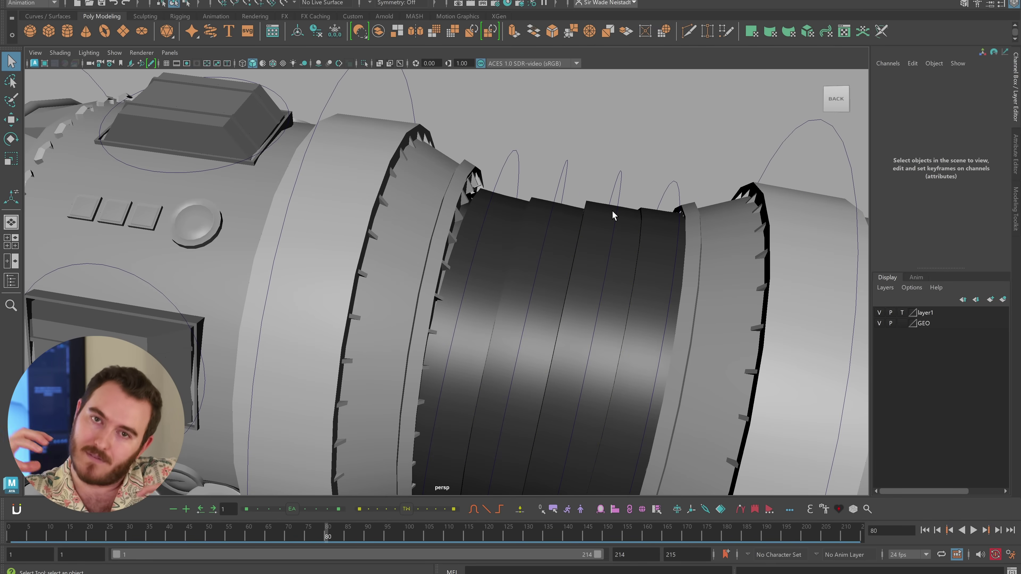
{"action": "key", "text": "alt+v"}
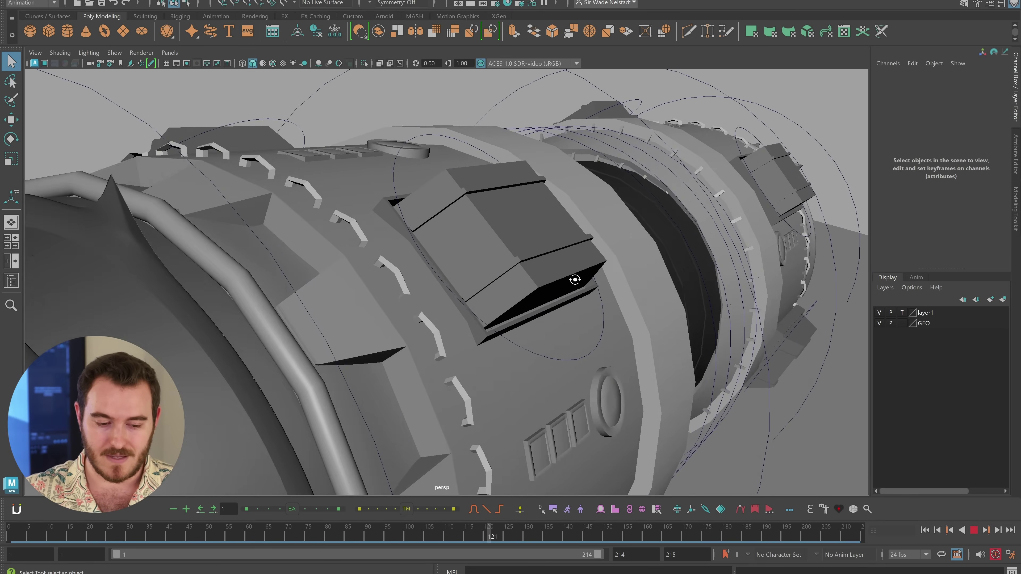
- Replay the animation several times from earlier frames to check the motion of the raised hull boxes
{"action": "key", "text": "Escape"}
{"action": "left_click", "coordinate": [281, 534]}
{"action": "key", "text": "alt+v"}
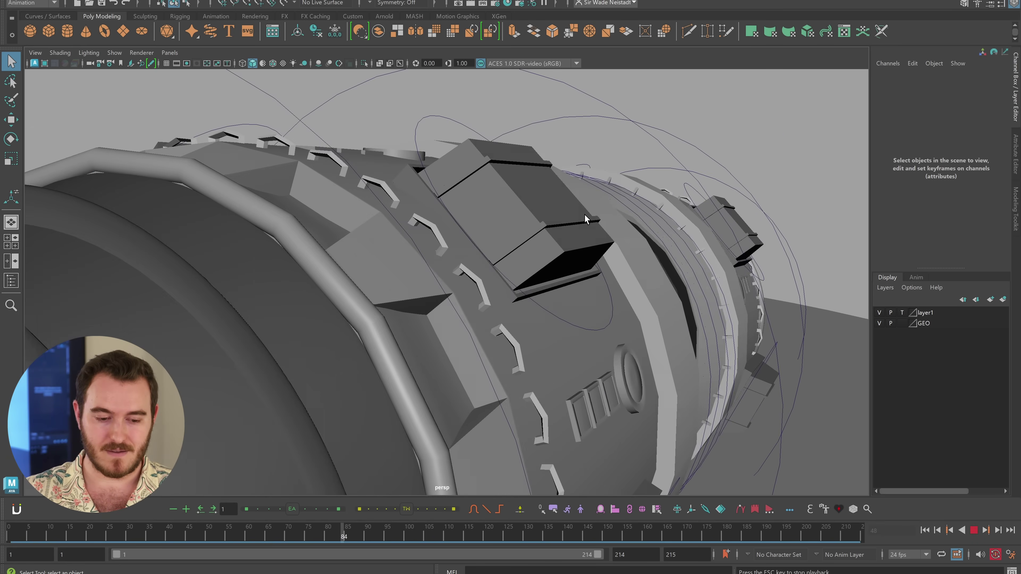
{"action": "left_click_drag", "start_coordinate": [302, 531], "coordinate": [228, 531]}
{"action": "key", "text": "alt+v"}
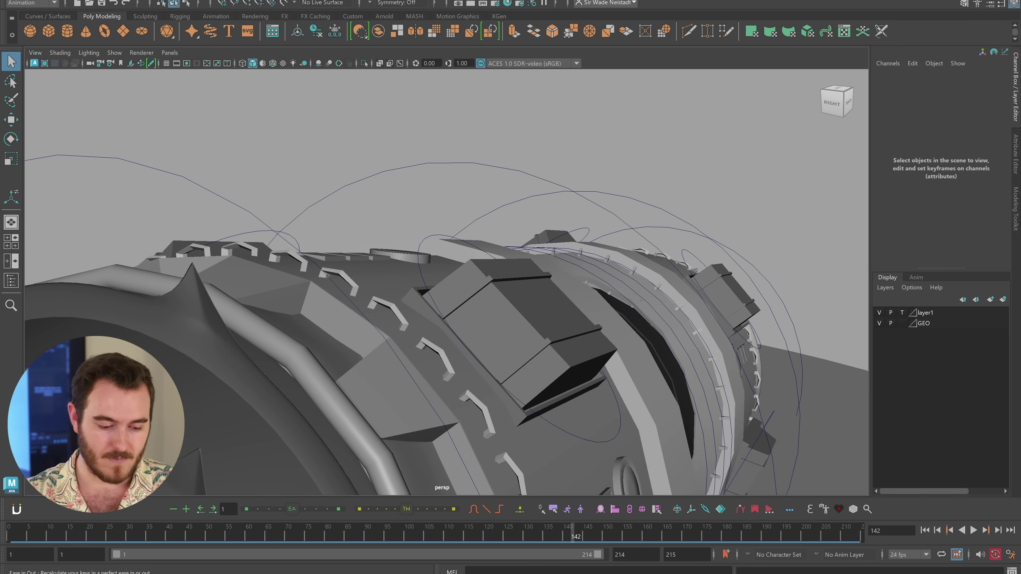
{"action": "left_click", "coordinate": [293, 527]}
{"action": "key", "text": "alt+v"}
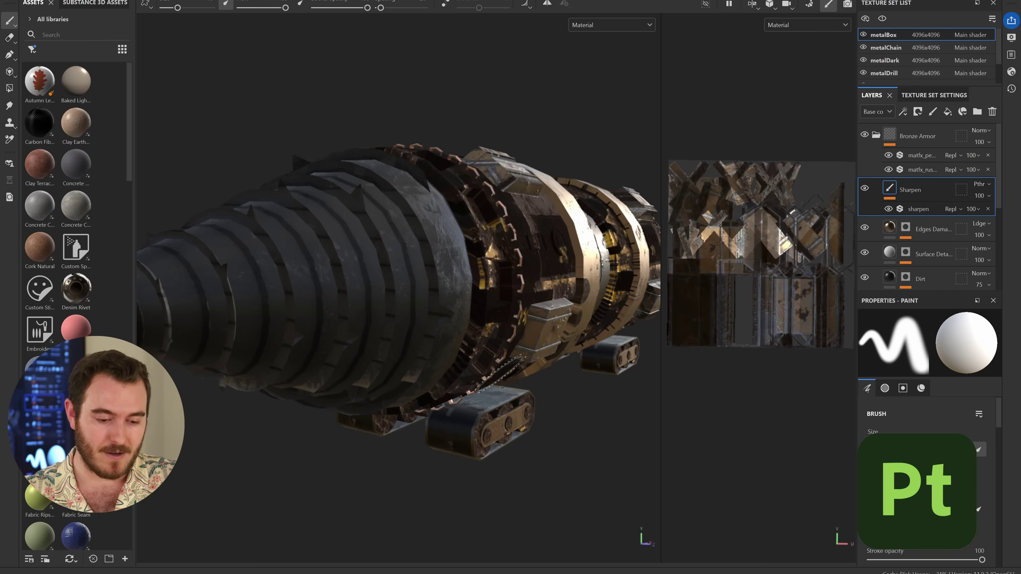
- In Substance 3D Painter, examine the metal textures on the vehicle's hull, centre section, treads and drill cone
{"action": "left_click_drag", "start_coordinate": [502, 368], "coordinate": [488, 352], "text": "alt"}
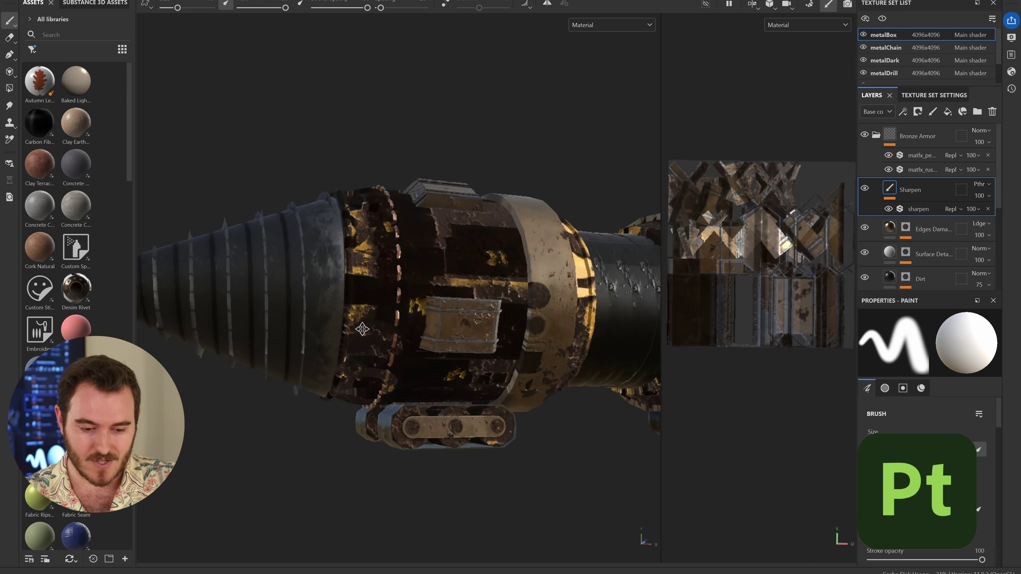
{"action": "middle_click_drag", "start_coordinate": [362, 329], "coordinate": [237, 321], "text": "alt"}
{"action": "scroll", "coordinate": [611, 336], "scroll_direction": "up", "scroll_amount": 3}
{"action": "middle_click_drag", "start_coordinate": [606, 335], "coordinate": [347, 356], "text": "alt"}
{"action": "scroll", "coordinate": [347, 356], "scroll_direction": "down", "scroll_amount": 5}
{"action": "left_click_drag", "start_coordinate": [347, 356], "coordinate": [434, 376], "text": "alt"}
{"action": "mouse_move", "coordinate": [363, 353]}
{"action": "left_mouse_down", "text": "alt"}
{"action": "mouse_move", "coordinate": [308, 352]}
{"action": "mouse_move", "coordinate": [454, 334]}
{"action": "left_mouse_up", "text": "alt"}
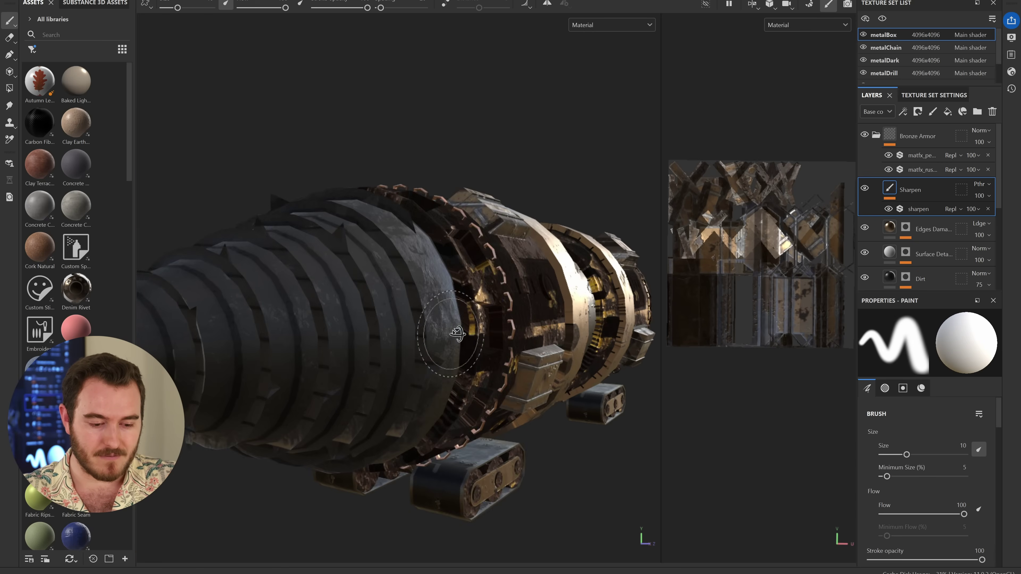
{"action": "scroll", "coordinate": [401, 331], "scroll_direction": "up", "scroll_amount": 5}
{"action": "mouse_move", "coordinate": [574, 317]}
{"action": "left_mouse_down", "text": "alt"}
{"action": "mouse_move", "coordinate": [563, 277]}
{"action": "mouse_move", "coordinate": [571, 322]}
{"action": "mouse_move", "coordinate": [534, 346]}
{"action": "mouse_move", "coordinate": [466, 365]}
{"action": "mouse_move", "coordinate": [504, 241]}
{"action": "left_mouse_up", "text": "alt"}
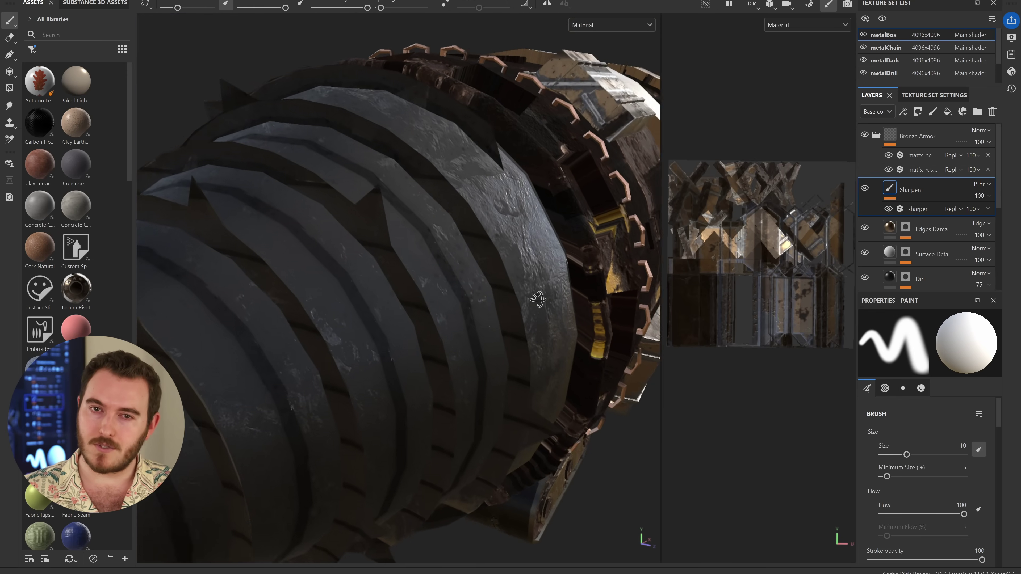
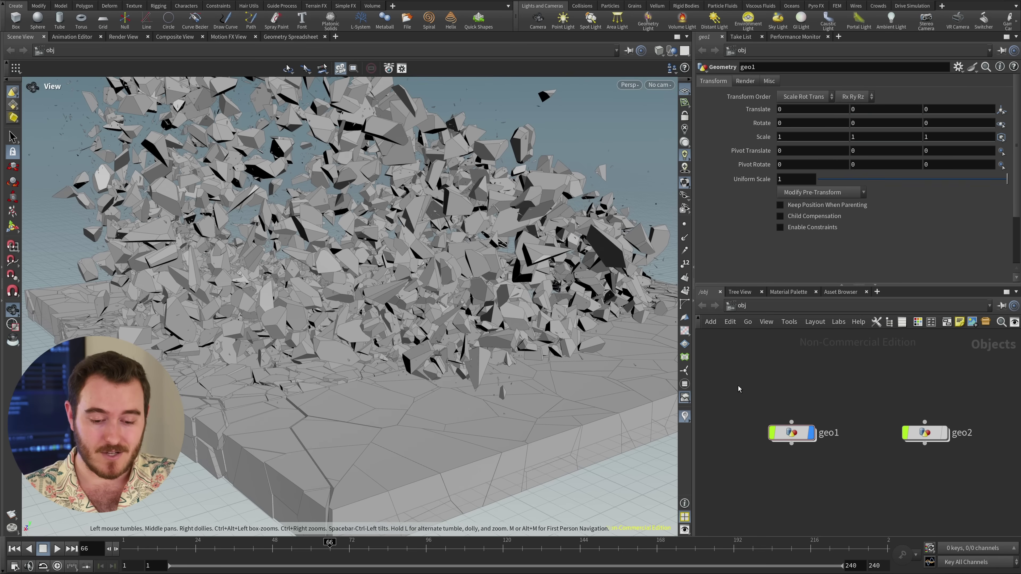
- In Houdini, return to frame 1 and display the box4 node inside geo1
{"action": "key", "text": "ctrl+Up"}
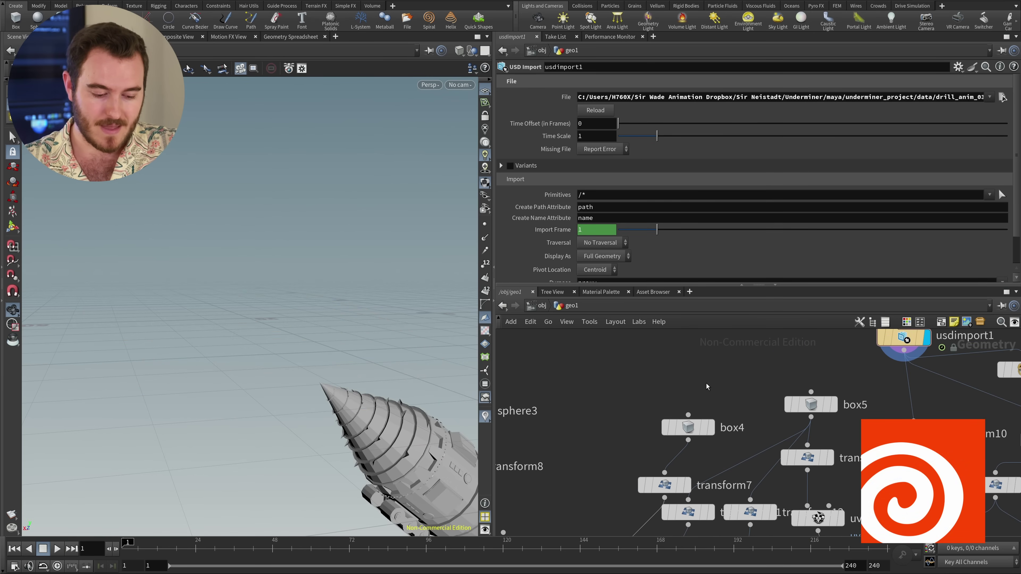
{"action": "left_click", "coordinate": [712, 427]}
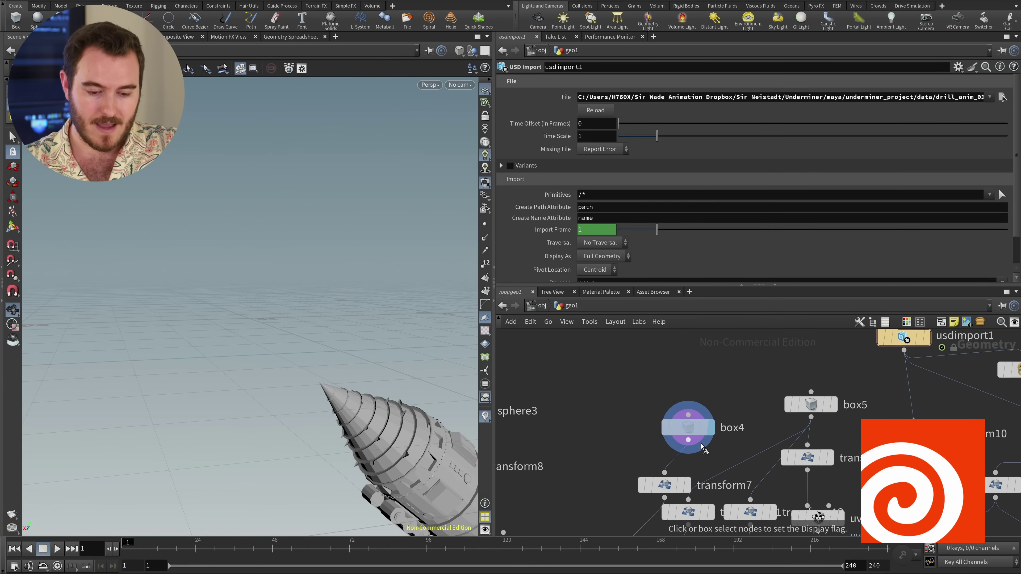
{"action": "left_click_drag", "start_coordinate": [401, 351], "coordinate": [386, 354]}
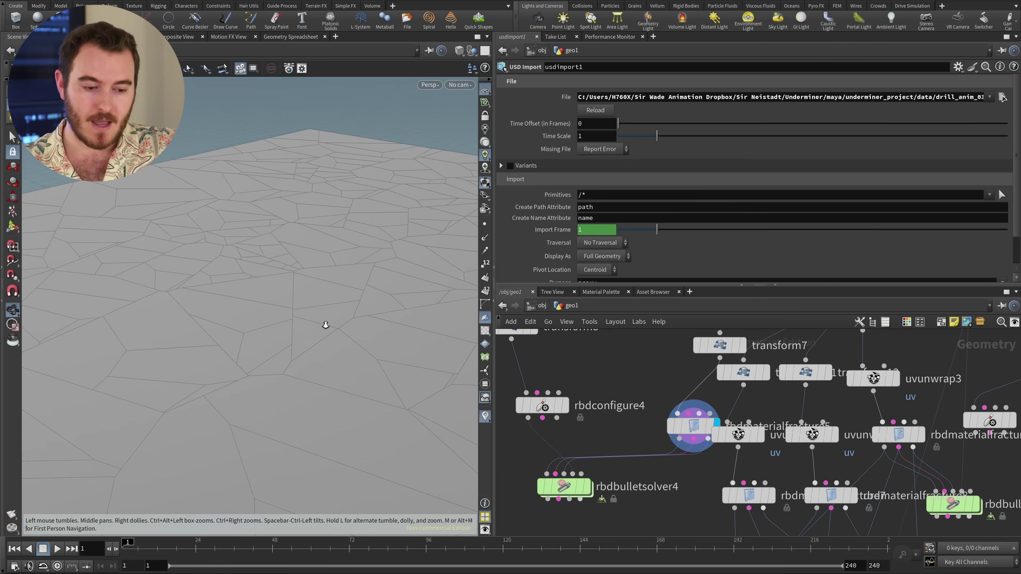
- Inspect the fractured ground up close and open the Detail settings of the rbdmaterialfracture5 node
{"action": "left_click_drag", "start_coordinate": [326, 323], "coordinate": [281, 299]}
{"action": "left_click_drag", "start_coordinate": [292, 261], "coordinate": [319, 269]}
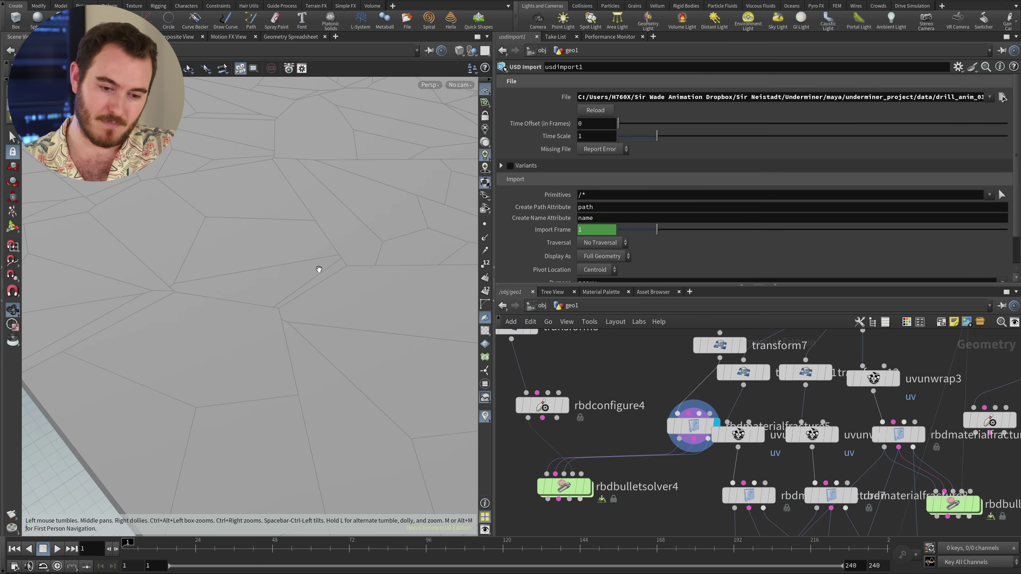
{"action": "scroll", "coordinate": [544, 210], "scroll_direction": "down", "scroll_amount": 2}
{"action": "scroll", "coordinate": [537, 213], "scroll_direction": "up", "scroll_amount": 2}
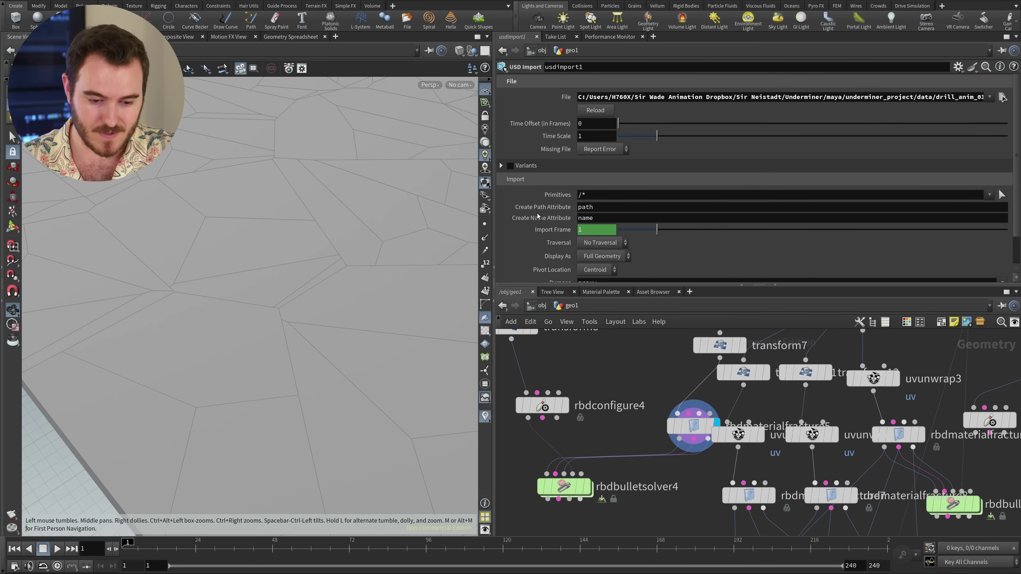
{"action": "left_click_drag", "start_coordinate": [653, 444], "coordinate": [675, 430]}
{"action": "left_click", "coordinate": [675, 430]}
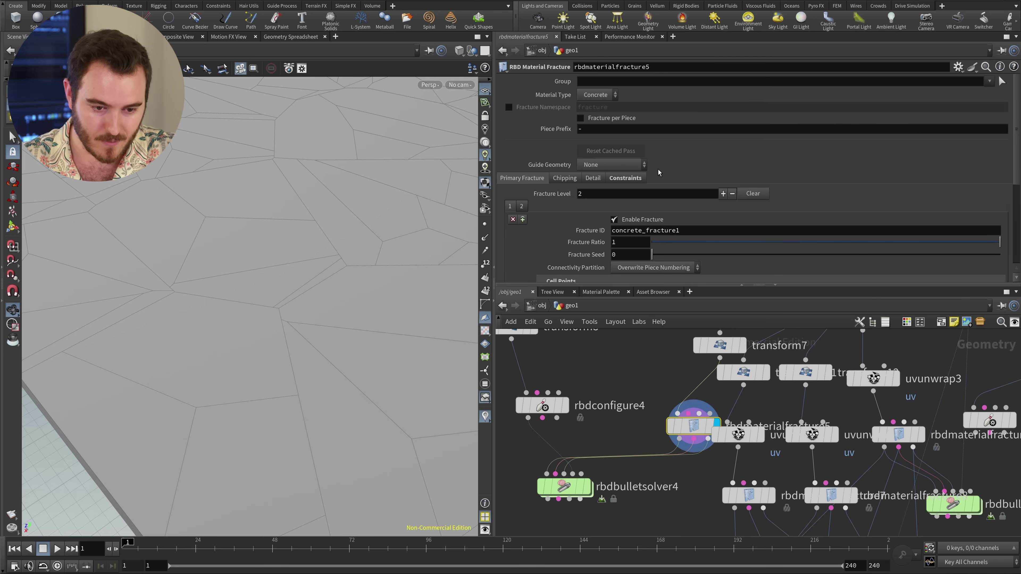
{"action": "left_click", "coordinate": [593, 178]}
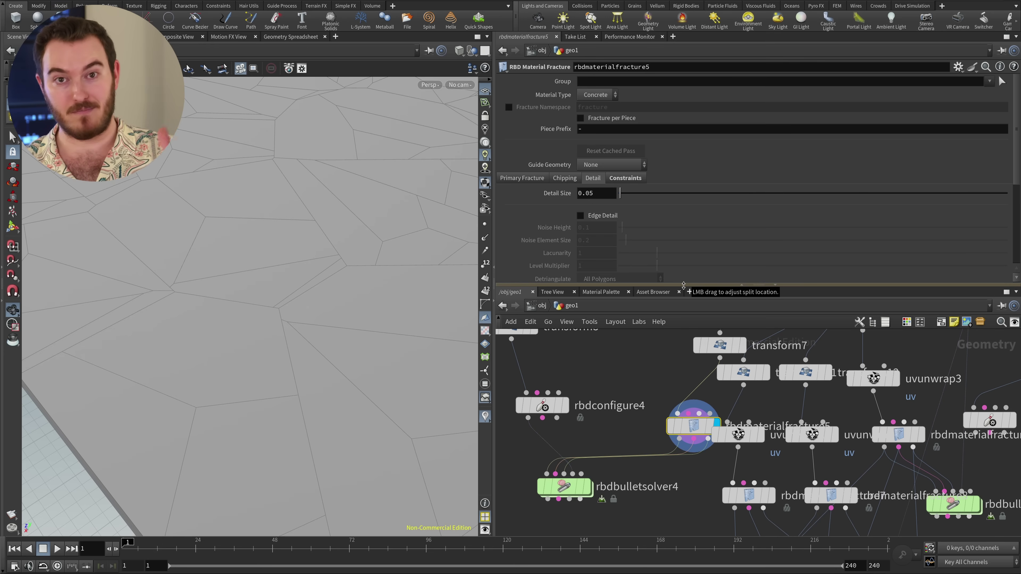
- Examine the concrete fracture pattern across the whole ground slab and the fracture nodes in the network
{"action": "left_click_drag", "start_coordinate": [339, 266], "coordinate": [232, 287]}
{"action": "middle_click_drag", "start_coordinate": [231, 287], "coordinate": [239, 283]}
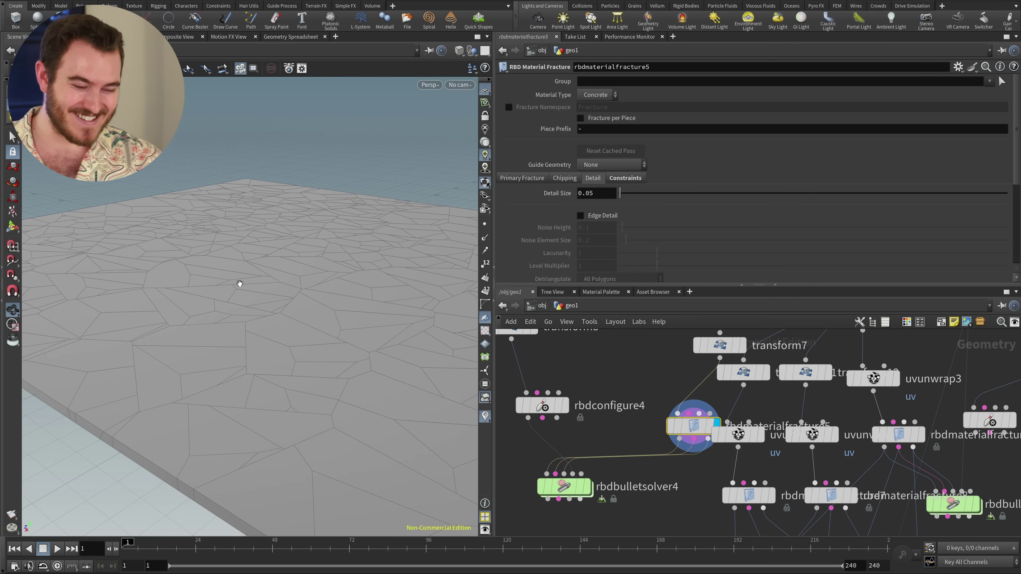
{"action": "left_click_drag", "start_coordinate": [290, 246], "coordinate": [312, 305]}
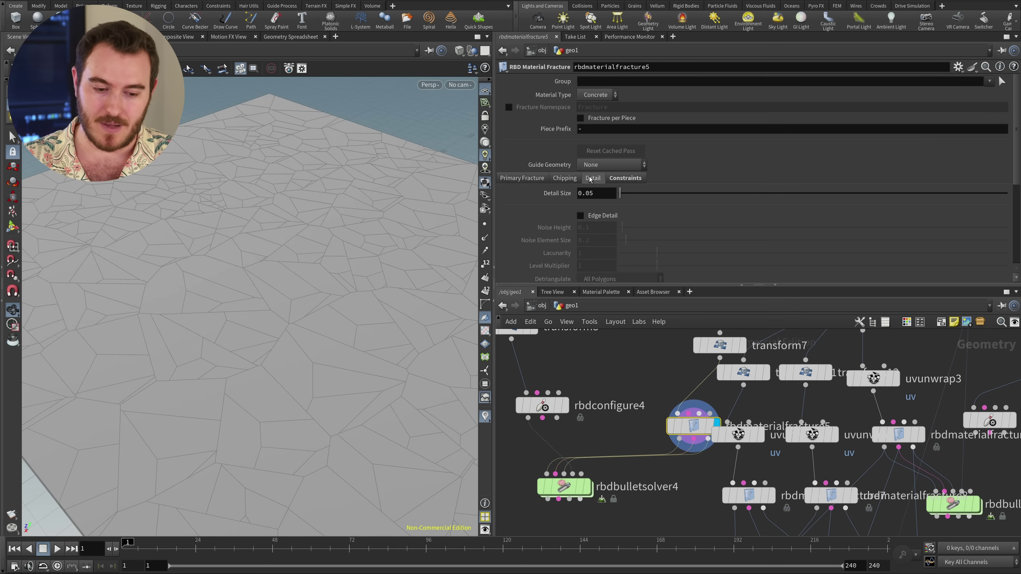
{"action": "middle_click_drag", "start_coordinate": [700, 382], "coordinate": [629, 362]}
{"action": "mouse_move", "coordinate": [613, 400]}
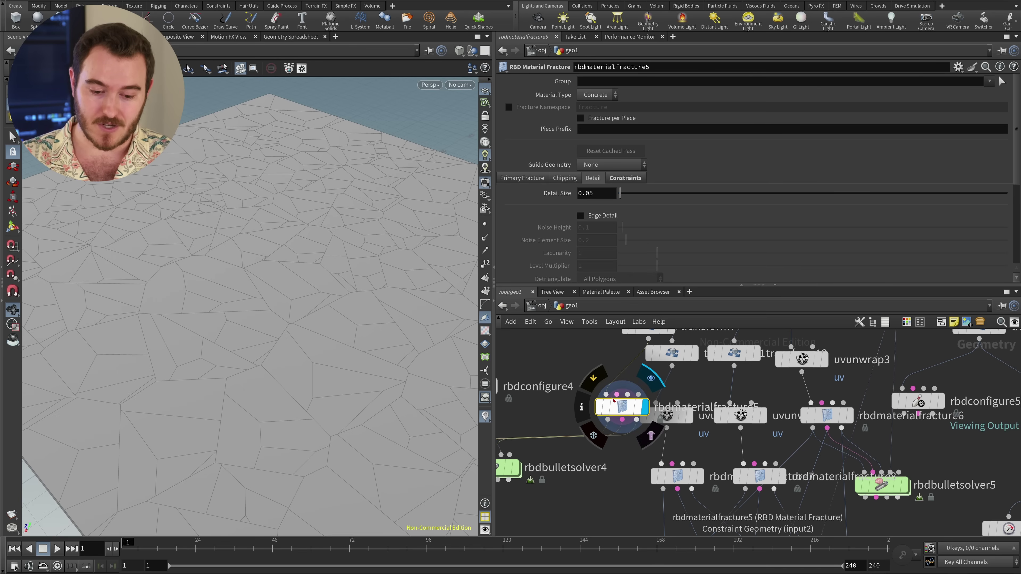
- Display the blast3 node and scrub the ground destruction simulation from frame 10 to frame 66
{"action": "middle_click_drag", "start_coordinate": [613, 400], "coordinate": [683, 359]}
{"action": "mouse_move", "coordinate": [727, 403]}
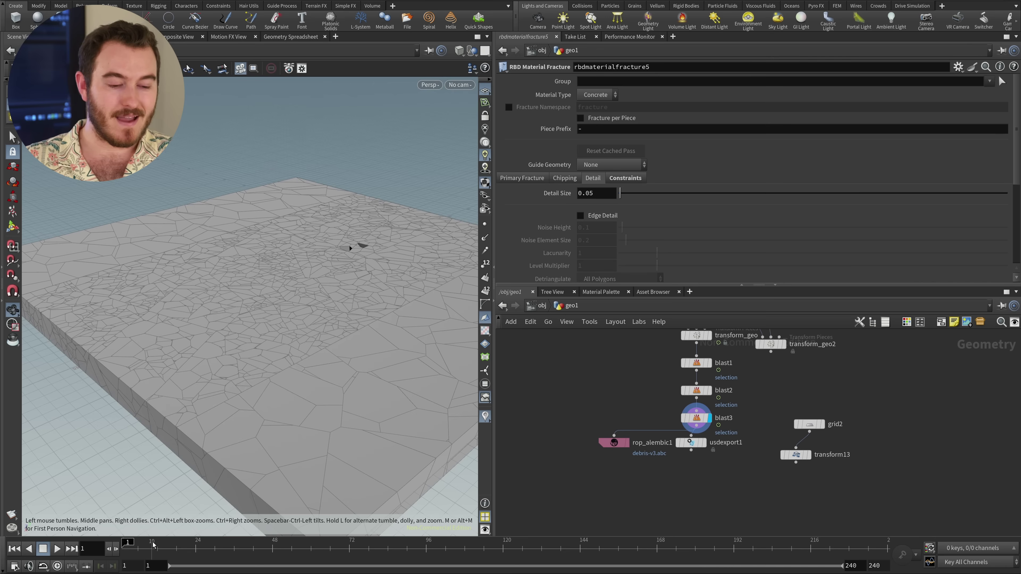
{"action": "left_click", "coordinate": [151, 542]}
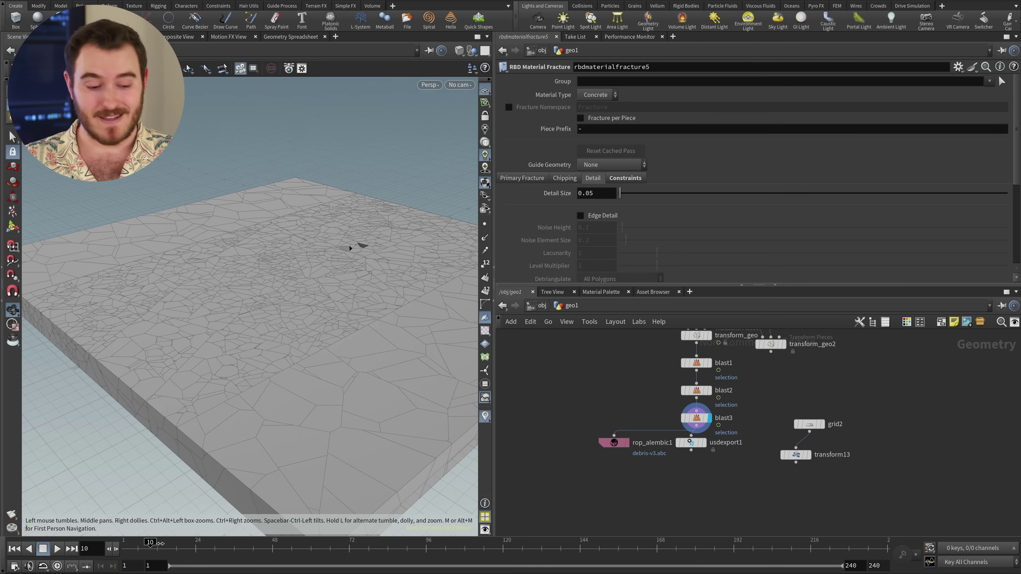
{"action": "left_click_drag", "start_coordinate": [160, 543], "coordinate": [337, 548]}
{"action": "left_click_drag", "start_coordinate": [299, 371], "coordinate": [281, 316]}
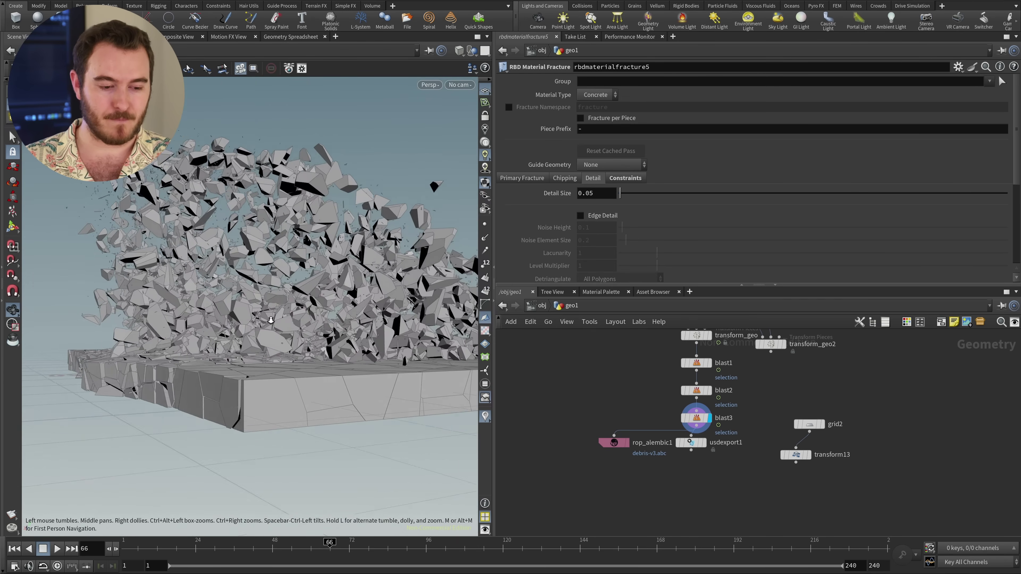
{"action": "right_click_drag", "start_coordinate": [281, 316], "coordinate": [201, 501]}
- Scrub the destruction back slightly and step through the debris motion frame by frame around frame 63
{"action": "left_click_drag", "start_coordinate": [304, 543], "coordinate": [320, 544]}
{"action": "key", "text": "Right"}
{"action": "key", "text": "Right"}
{"action": "key", "text": "Right"}
{"action": "key", "text": "Right"}
{"action": "key", "text": "Right"}
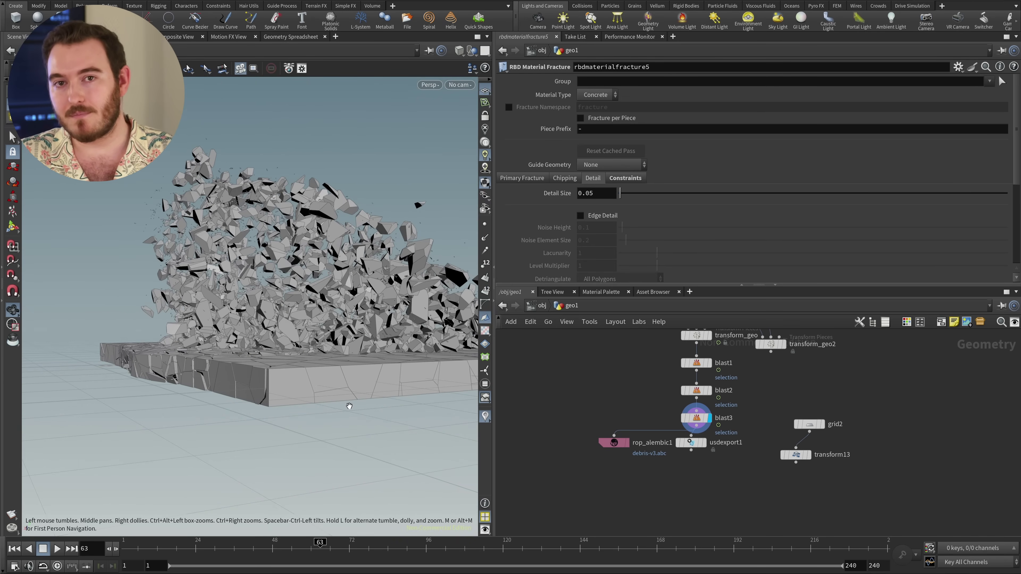
- Examine the shapes and sizes of the flying concrete fragments up close at frame 63
{"action": "left_click_drag", "start_coordinate": [224, 195], "coordinate": [237, 201]}
{"action": "right_click_drag", "start_coordinate": [237, 201], "coordinate": [273, 229]}
{"action": "middle_click_drag", "start_coordinate": [273, 229], "coordinate": [321, 248]}
{"action": "right_click_drag", "start_coordinate": [322, 249], "coordinate": [308, 226]}
{"action": "middle_click_drag", "start_coordinate": [308, 226], "coordinate": [184, 323]}
{"action": "right_click_drag", "start_coordinate": [184, 323], "coordinate": [217, 320]}
{"action": "middle_click_drag", "start_coordinate": [217, 319], "coordinate": [120, 396]}
{"action": "right_click_drag", "start_coordinate": [120, 397], "coordinate": [106, 434]}
{"action": "middle_click_drag", "start_coordinate": [106, 434], "coordinate": [94, 462]}
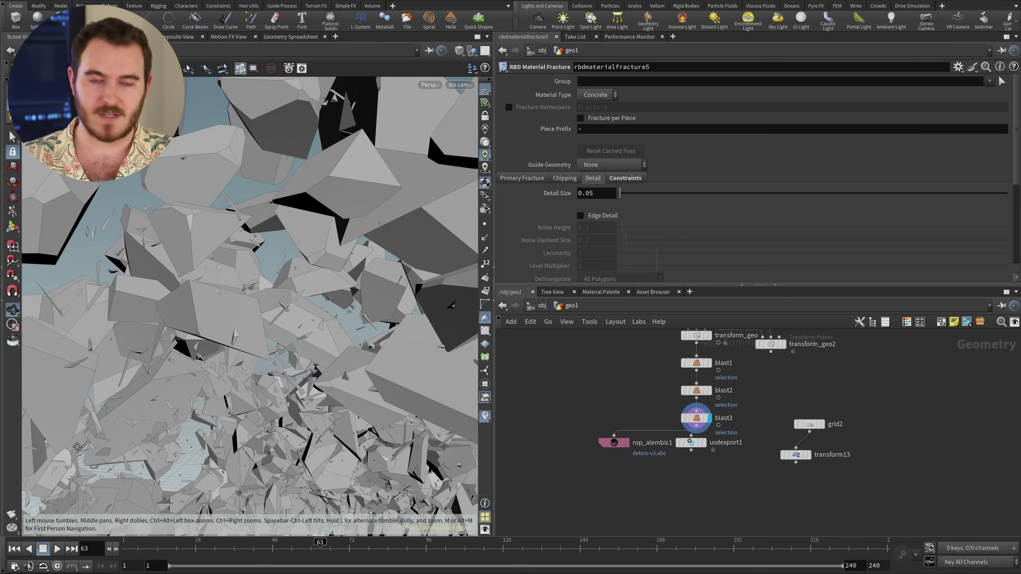
{"action": "right_click_drag", "start_coordinate": [93, 462], "coordinate": [276, 313]}
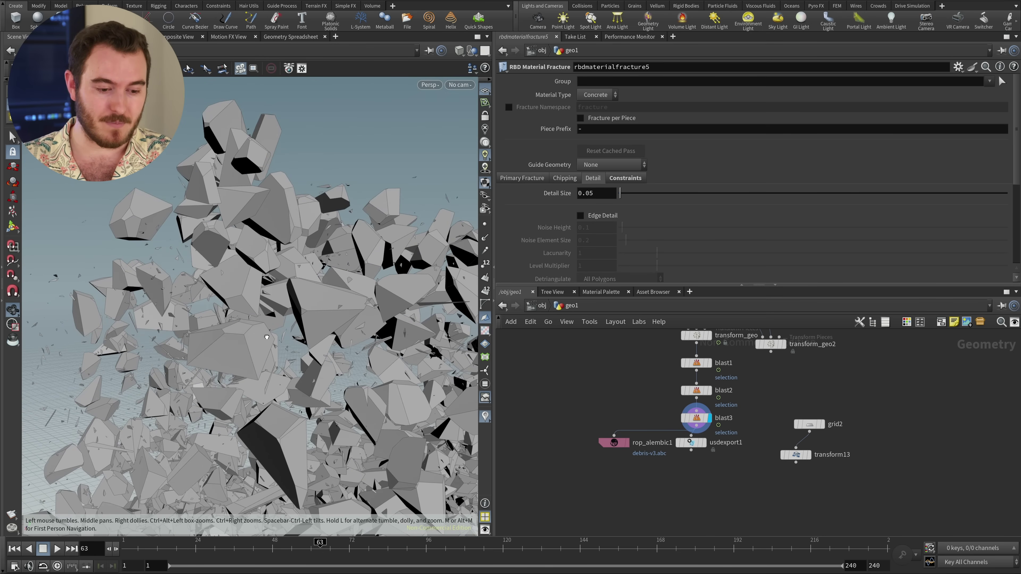
- Show the UV grid texture on the fractured pieces and inspect the debris cloud and ground slab with it
{"action": "middle_click_drag", "start_coordinate": [266, 337], "coordinate": [376, 384]}
{"action": "right_click_drag", "start_coordinate": [375, 385], "coordinate": [241, 386]}
{"action": "left_click_drag", "start_coordinate": [241, 386], "coordinate": [311, 412]}
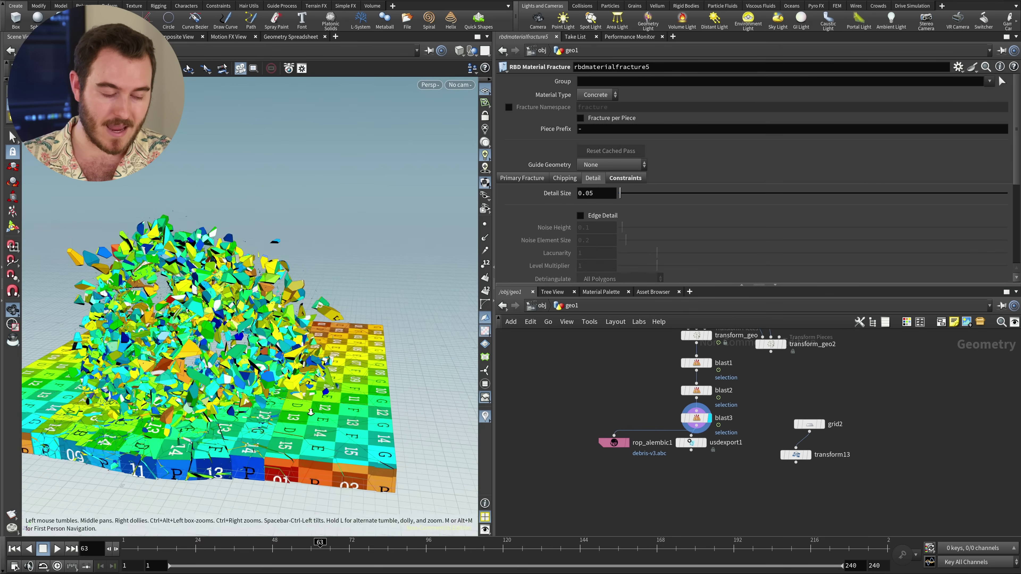
{"action": "right_click_drag", "start_coordinate": [311, 412], "coordinate": [281, 420]}
{"action": "left_click_drag", "start_coordinate": [281, 420], "coordinate": [243, 420]}
{"action": "middle_click_drag", "start_coordinate": [243, 420], "coordinate": [308, 389]}
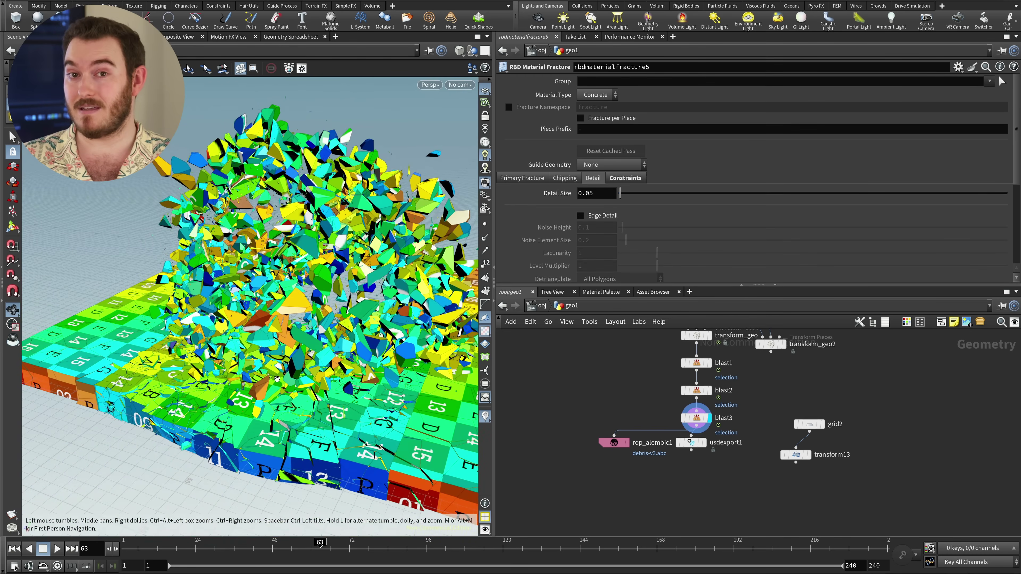
{"action": "left_click_drag", "start_coordinate": [277, 378], "coordinate": [277, 368]}
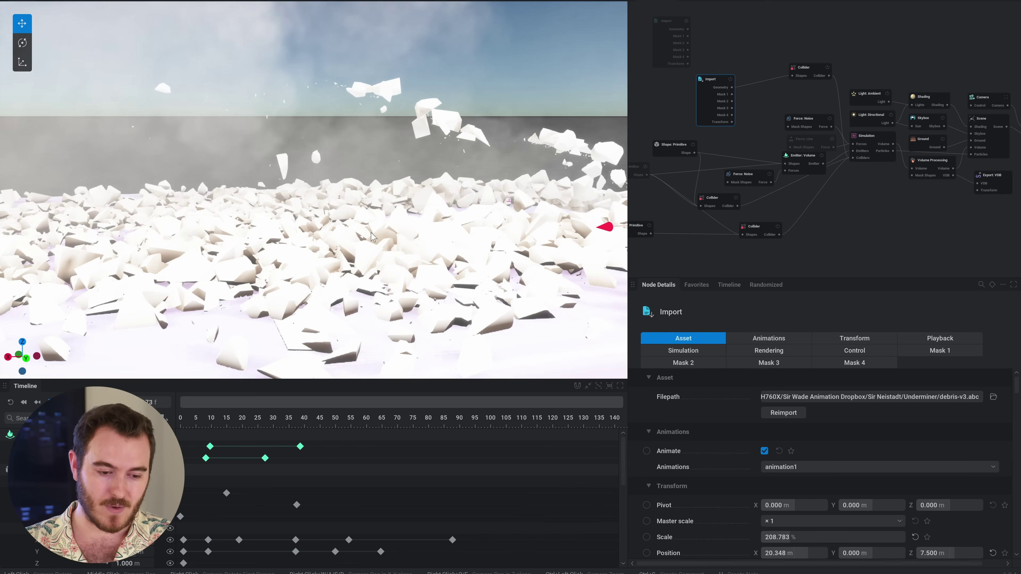
- In EmberGen, view the whole imported debris slab and move the simulation timeline to about frame 68
{"action": "scroll", "coordinate": [370, 232], "scroll_direction": "down", "scroll_amount": 3}
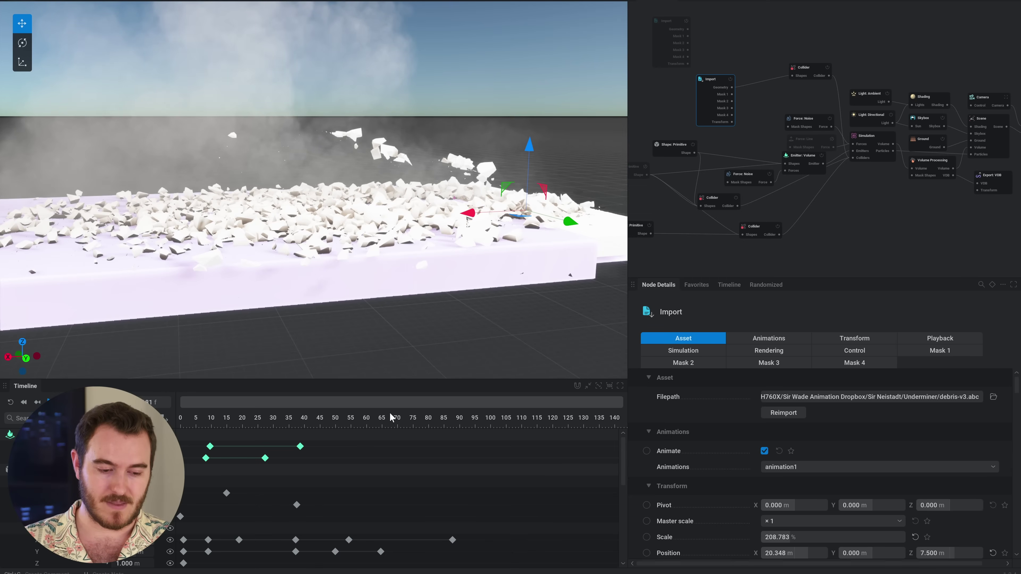
{"action": "left_click", "coordinate": [390, 417]}
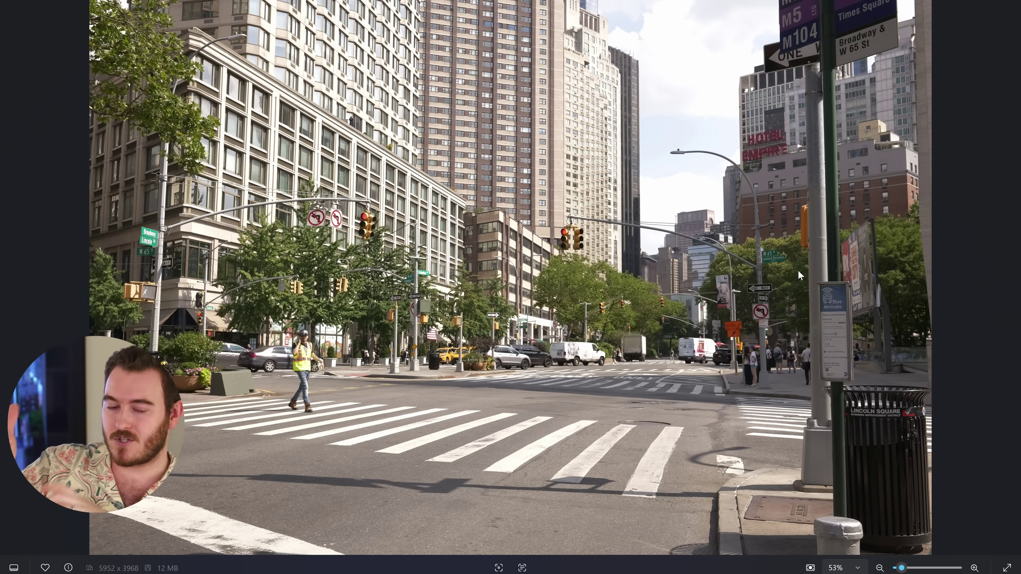
- In the image viewer, go to the next street reference photo
{"action": "key", "text": "Right"}
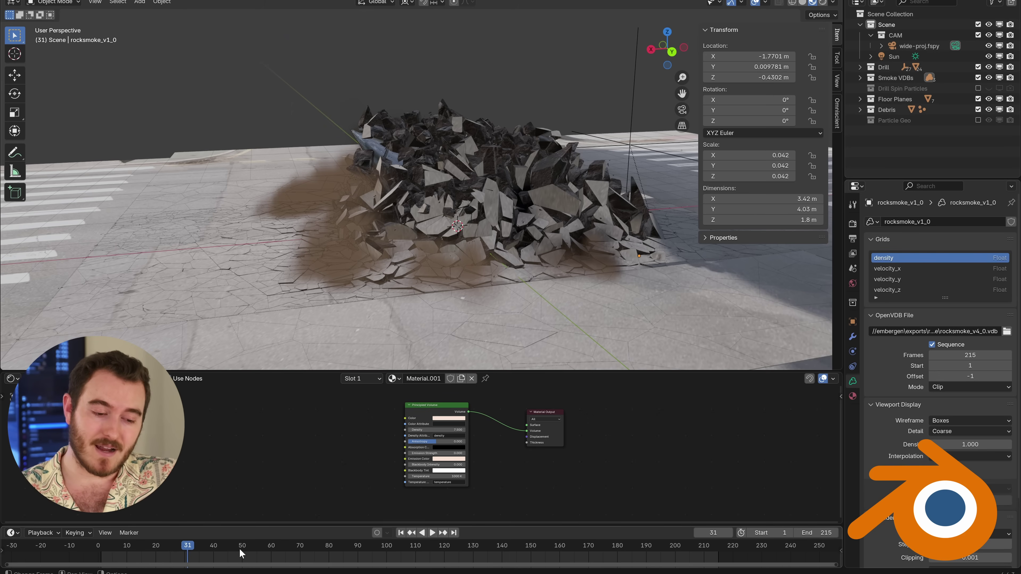
- In Blender, go to frame 45 and examine the smoke and rock debris around the drill from several angles
{"action": "left_click", "coordinate": [228, 554]}
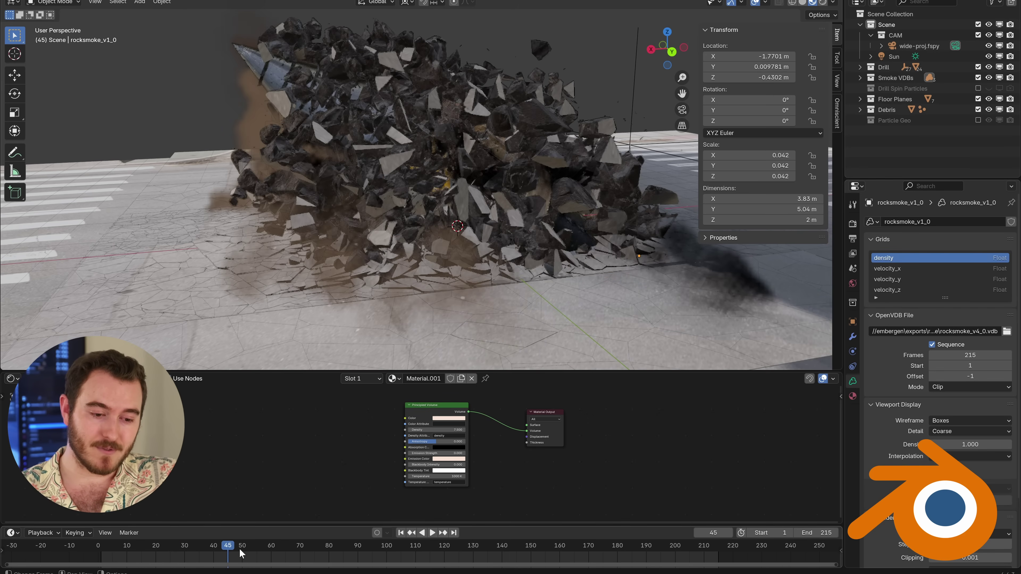
{"action": "middle_click_drag", "start_coordinate": [380, 359], "coordinate": [409, 280]}
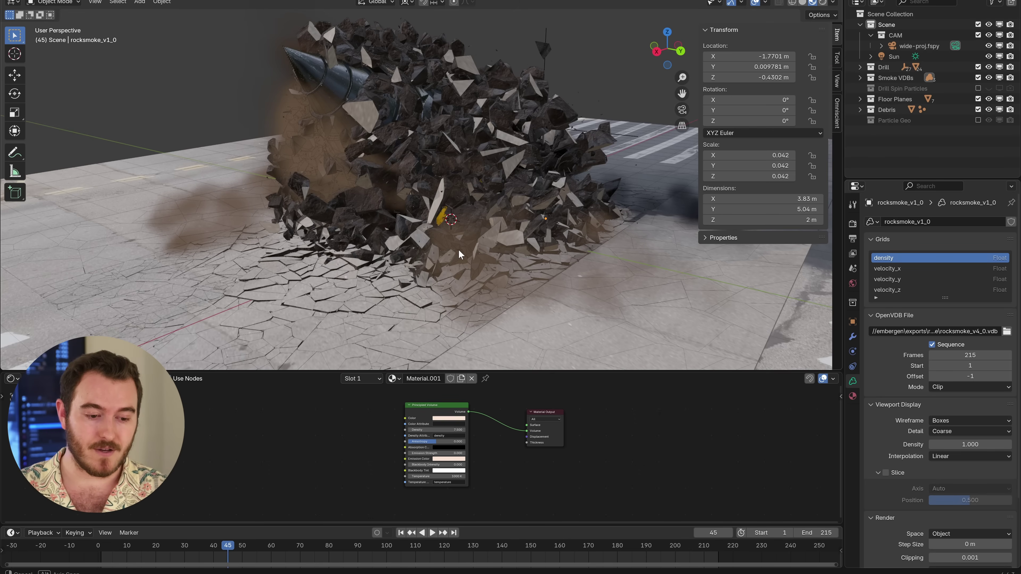
{"action": "middle_click_drag", "start_coordinate": [459, 248], "coordinate": [430, 222]}
{"action": "scroll", "coordinate": [442, 153], "scroll_direction": "up", "scroll_amount": 4}
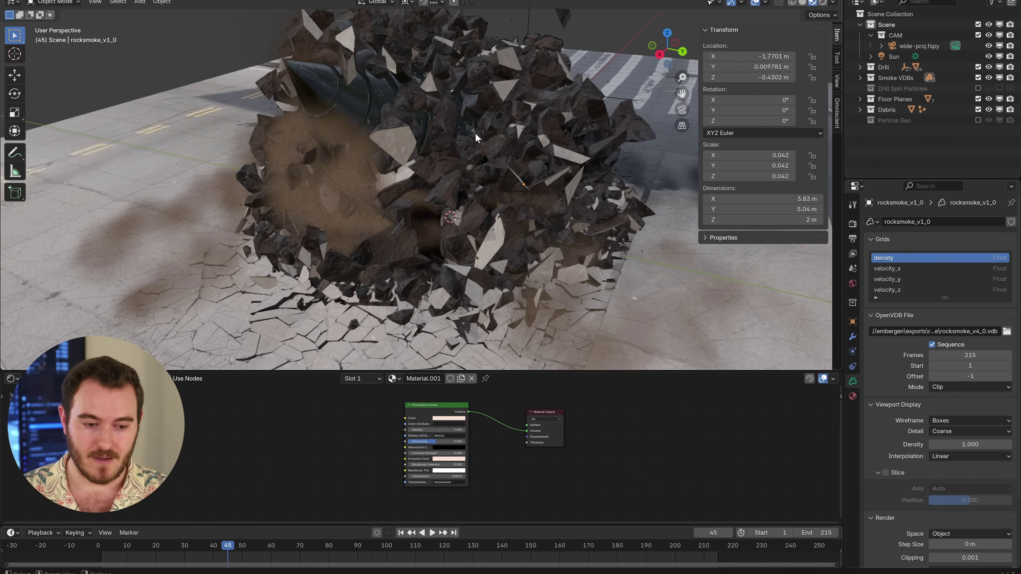
{"action": "scroll", "coordinate": [442, 152], "scroll_direction": "down", "scroll_amount": 3}
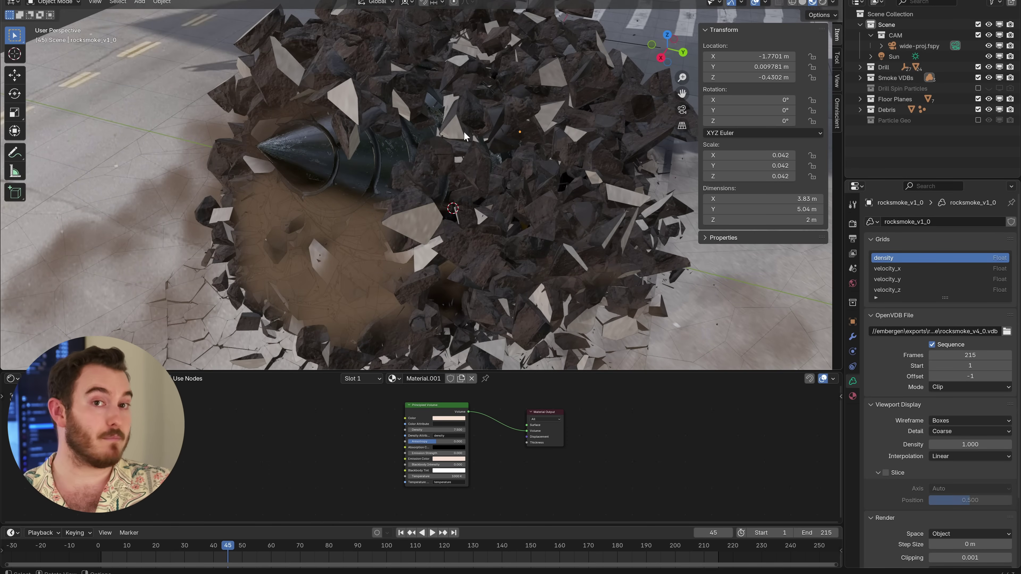
{"action": "scroll", "coordinate": [481, 139], "scroll_direction": "up", "scroll_amount": 5}
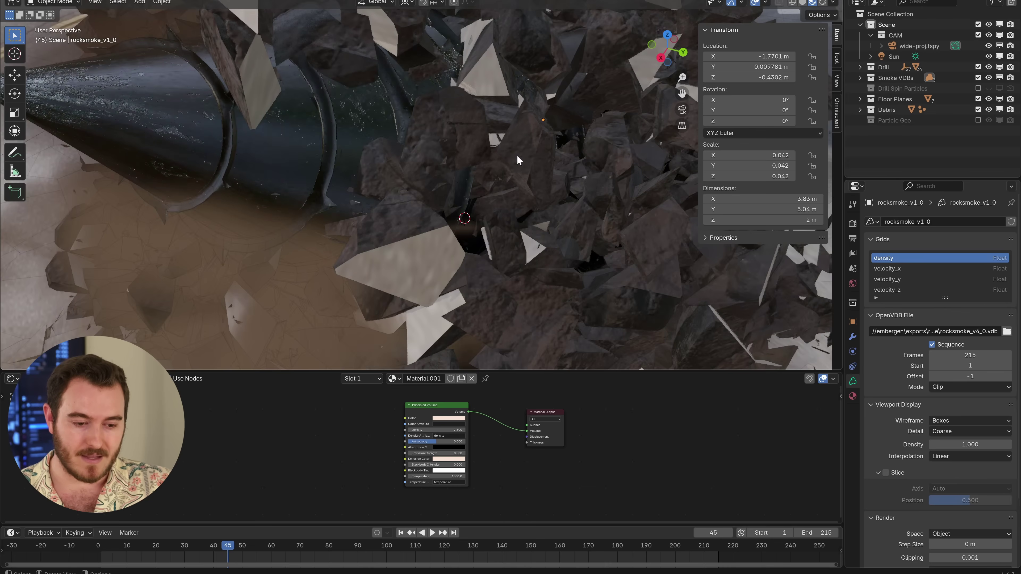
{"action": "scroll", "coordinate": [509, 178], "scroll_direction": "down", "scroll_amount": 2}
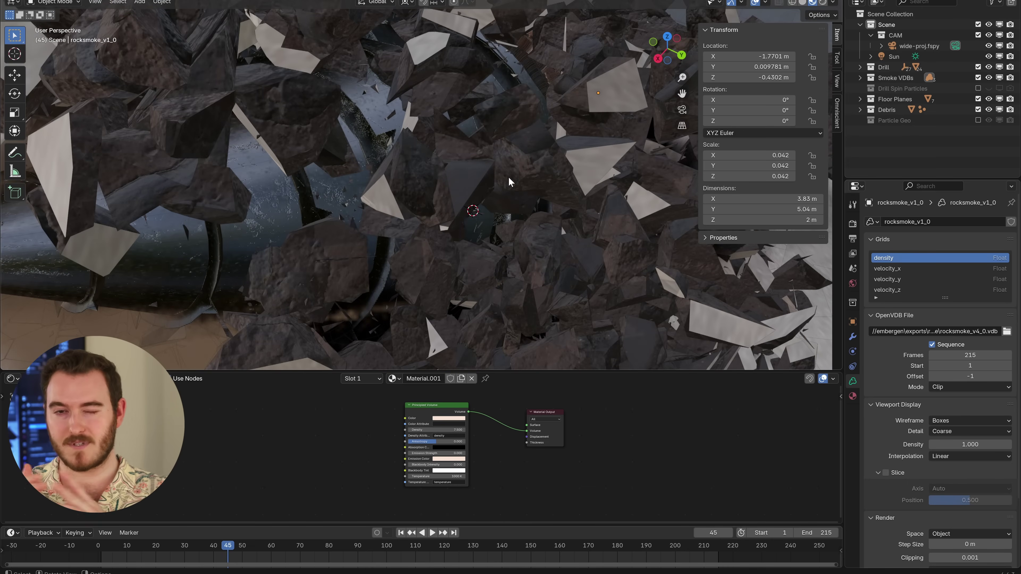
- Select the geo1.001 debris object and examine its rock and concrete materials up close and from above
{"action": "left_click", "coordinate": [508, 178]}
{"action": "key", "text": "alt+a"}
{"action": "middle_click_drag", "start_coordinate": [288, 116], "coordinate": [333, 119]}
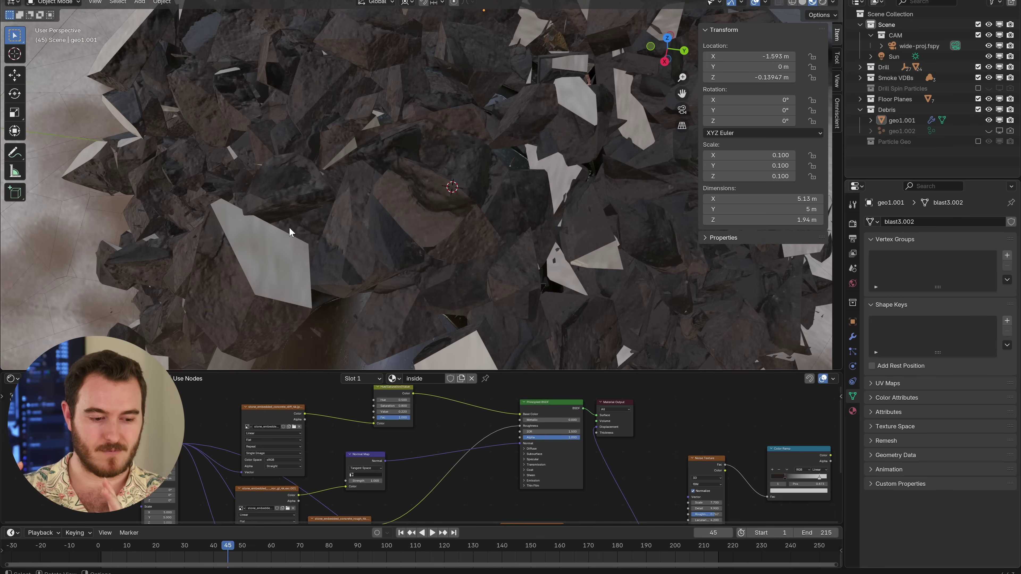
{"action": "scroll", "coordinate": [521, 197], "scroll_direction": "down", "scroll_amount": 6}
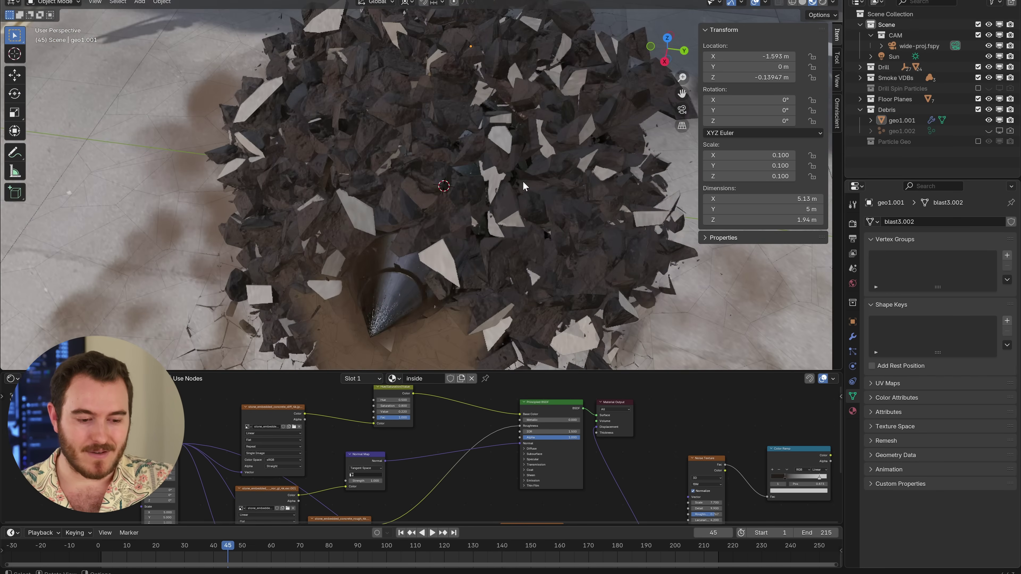
{"action": "middle_click_drag", "start_coordinate": [527, 180], "coordinate": [486, 162]}
{"action": "scroll", "coordinate": [421, 152], "scroll_direction": "up", "scroll_amount": 6}
{"action": "middle_click_drag", "start_coordinate": [281, 118], "coordinate": [342, 171]}
{"action": "mouse_move", "coordinate": [402, 149]}
{"action": "middle_mouse_down"}
{"action": "mouse_move", "coordinate": [439, 222]}
{"action": "mouse_move", "coordinate": [570, 225]}
{"action": "mouse_move", "coordinate": [549, 169]}
{"action": "mouse_move", "coordinate": [548, 213]}
{"action": "mouse_move", "coordinate": [420, 141]}
{"action": "middle_mouse_up"}
{"action": "scroll", "coordinate": [420, 142], "scroll_direction": "up", "scroll_amount": 6}
{"action": "scroll", "coordinate": [414, 121], "scroll_direction": "down", "scroll_amount": 4}
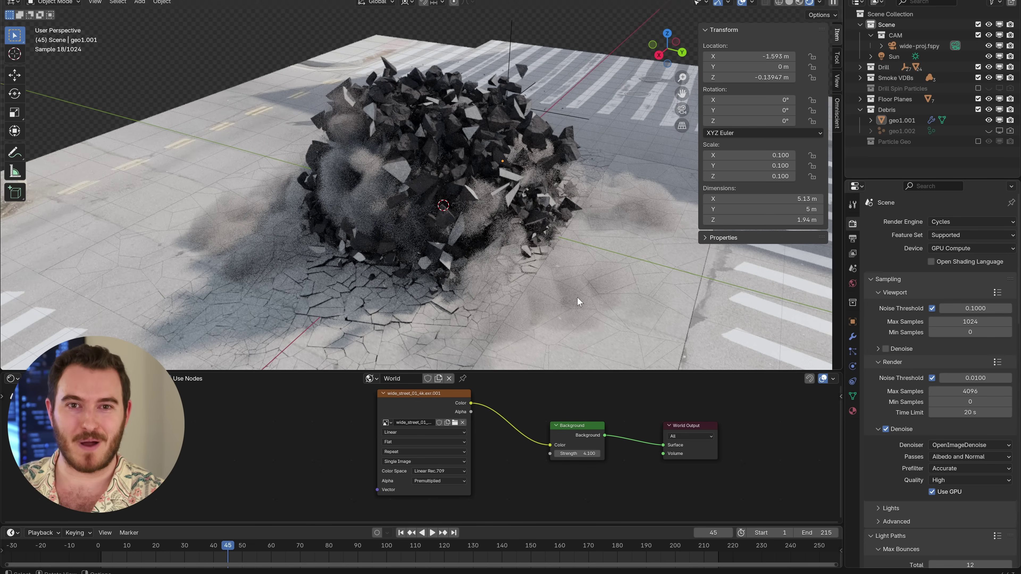
- Increase the volume density in Material.003 of the drillspin_v1_0 smoke
{"action": "middle_click_drag", "start_coordinate": [531, 279], "coordinate": [472, 276]}
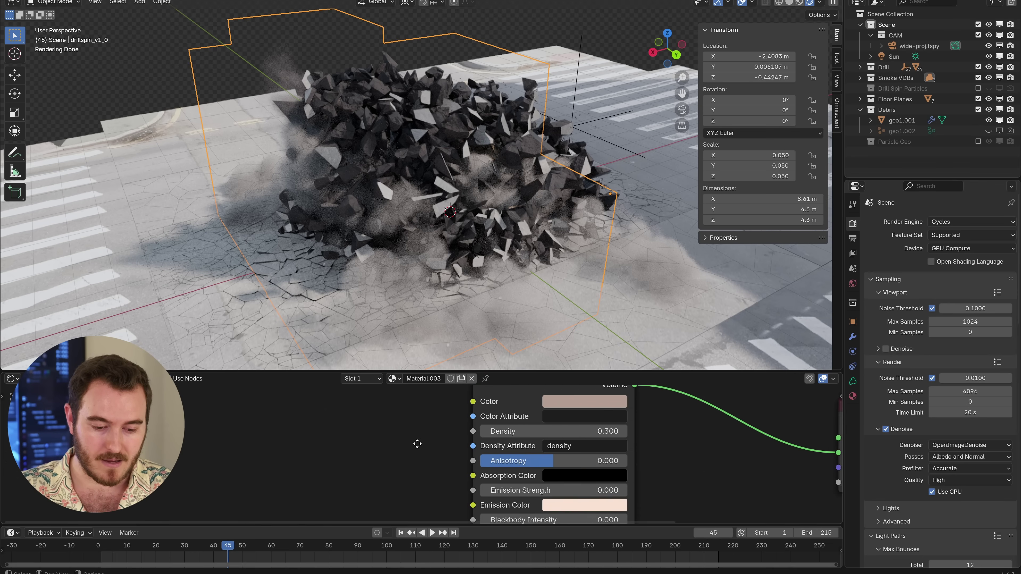
{"action": "scroll", "coordinate": [460, 441], "scroll_direction": "up", "scroll_amount": 2}
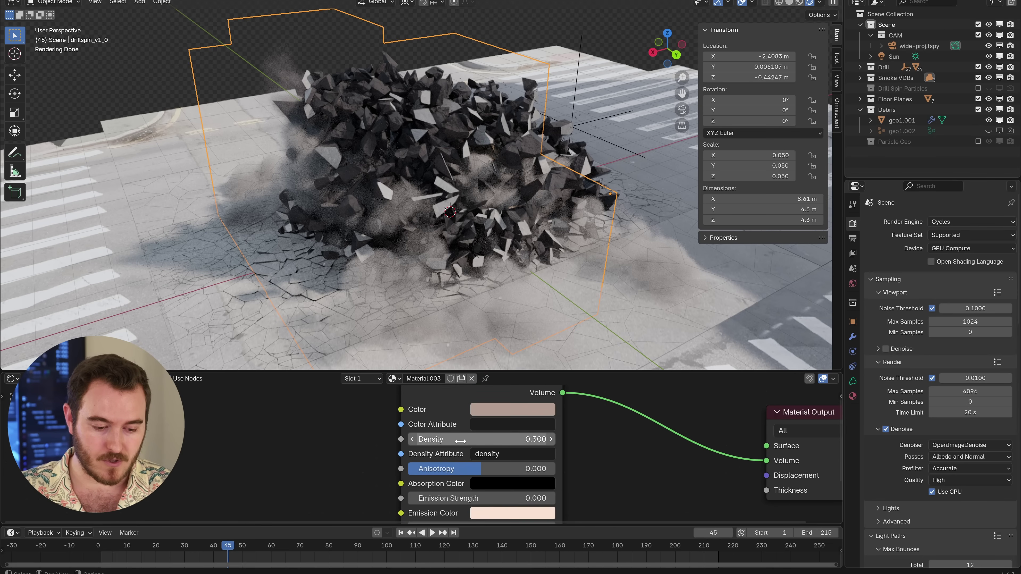
{"action": "left_click_drag", "start_coordinate": [515, 439], "coordinate": [563, 439]}
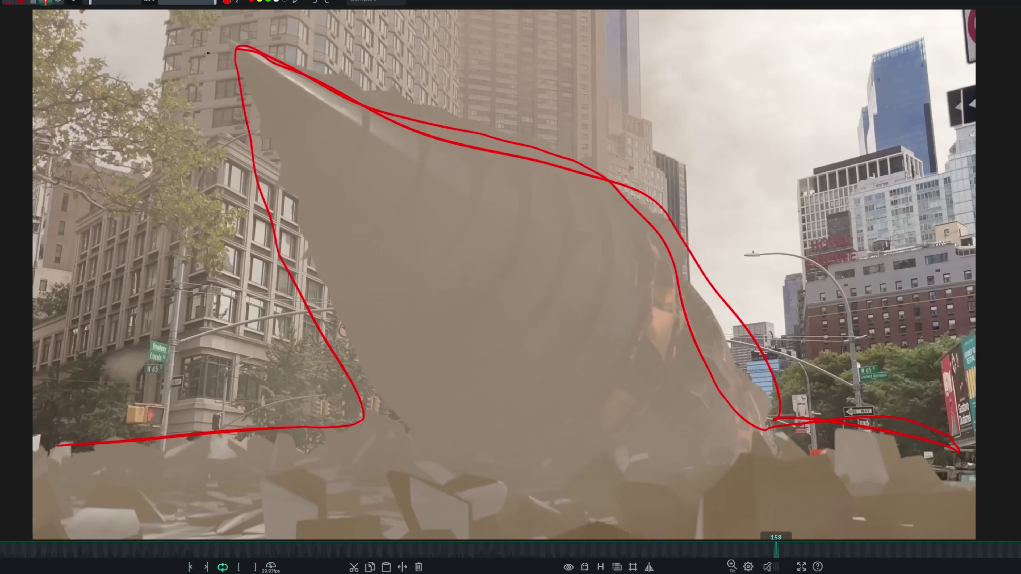
- In the video review player, scrub through the composited street shot from the start and step forward to frame 98
{"action": "mouse_move", "coordinate": [776, 549]}
{"action": "left_mouse_down"}
{"action": "mouse_move", "coordinate": [829, 546]}
{"action": "mouse_move", "coordinate": [583, 538]}
{"action": "mouse_move", "coordinate": [37, 545]}
{"action": "mouse_move", "coordinate": [310, 553]}
{"action": "mouse_move", "coordinate": [69, 539]}
{"action": "mouse_move", "coordinate": [265, 519]}
{"action": "left_mouse_up"}
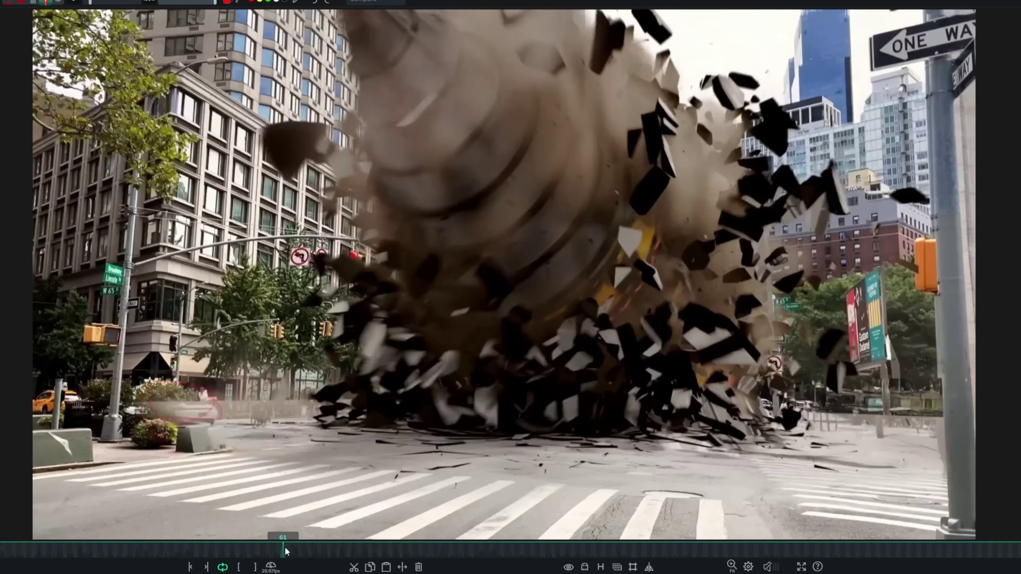
{"action": "left_click_drag", "start_coordinate": [284, 548], "coordinate": [0, 552]}
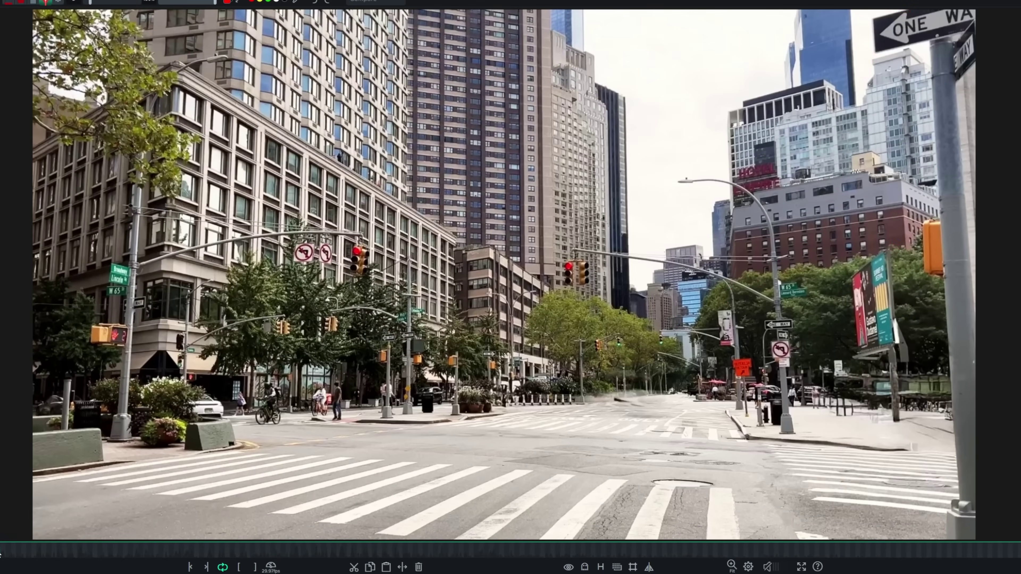
{"action": "left_click_drag", "start_coordinate": [34, 549], "coordinate": [459, 529]}
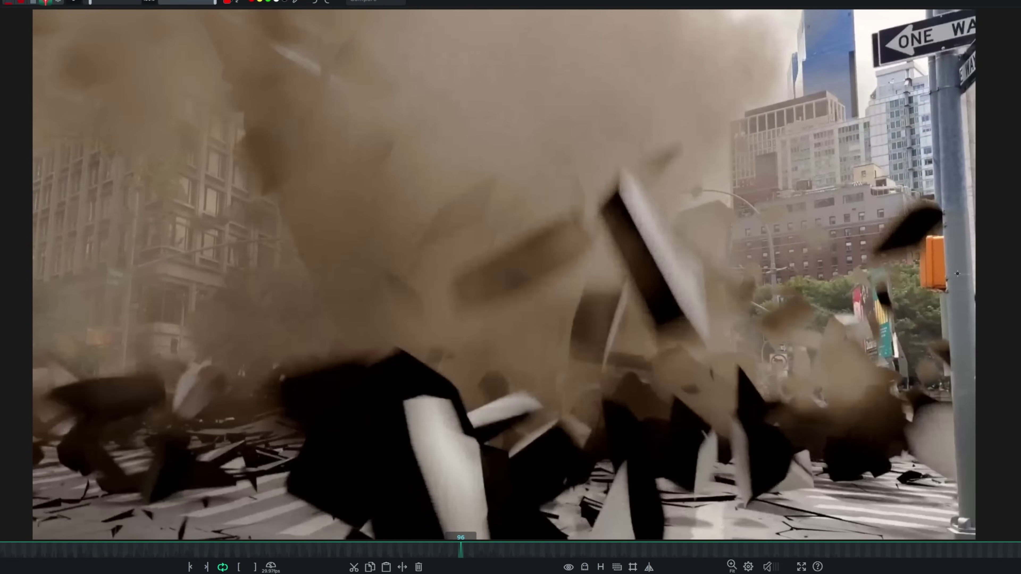
{"action": "key", "text": "Right"}
{"action": "key", "text": "Right"}
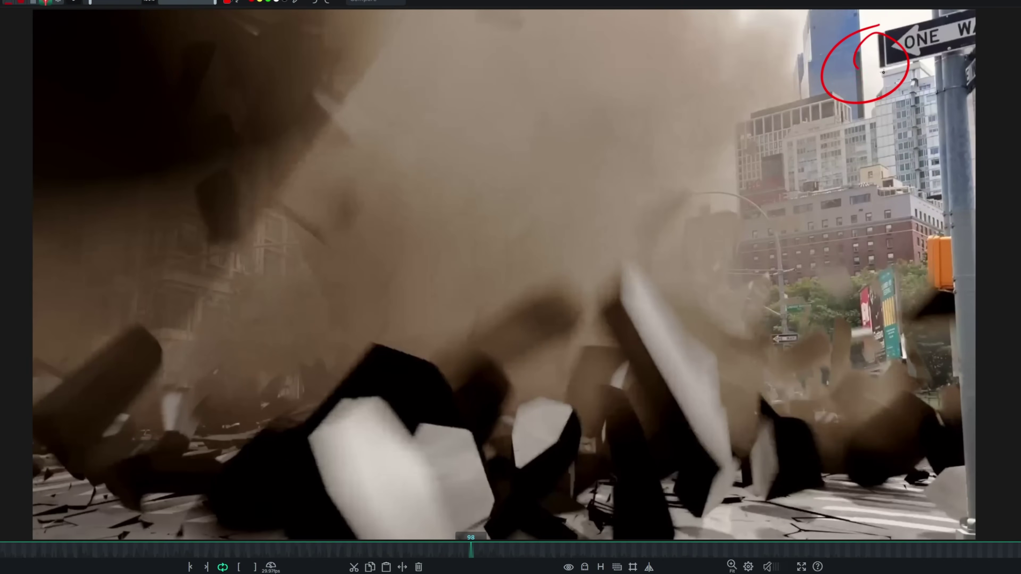
- Review the drill's first emergence from the street at frames 12 and 19, and play the shot
{"action": "left_click_drag", "start_coordinate": [455, 552], "coordinate": [33, 549]}
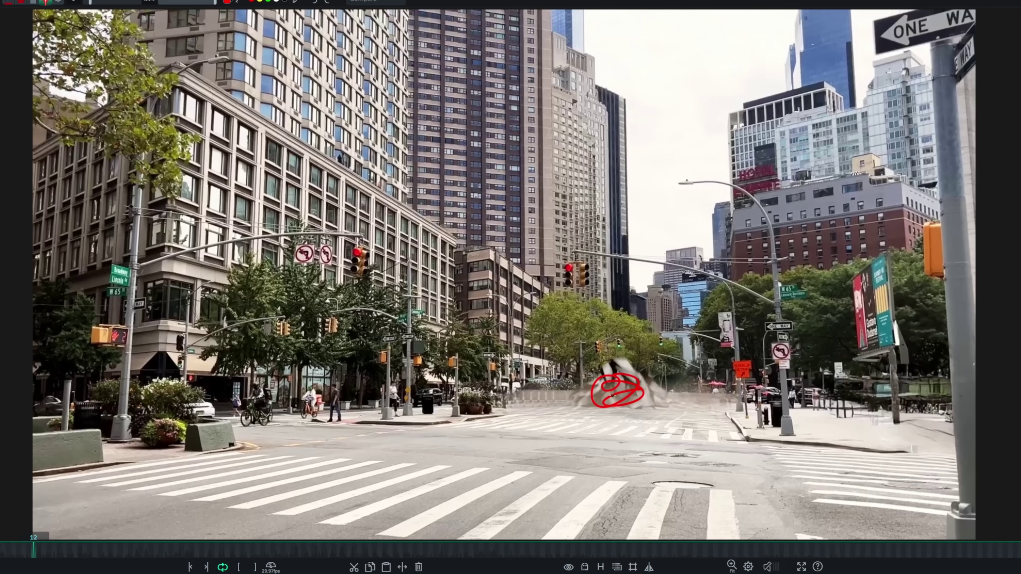
{"action": "left_click_drag", "start_coordinate": [489, 454], "coordinate": [69, 542]}
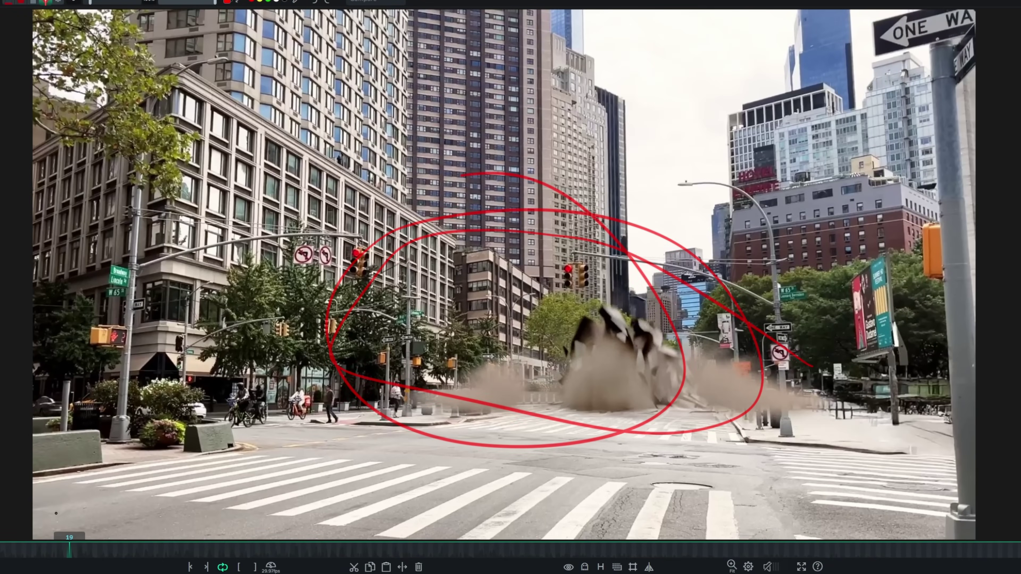
{"action": "key", "text": "space"}
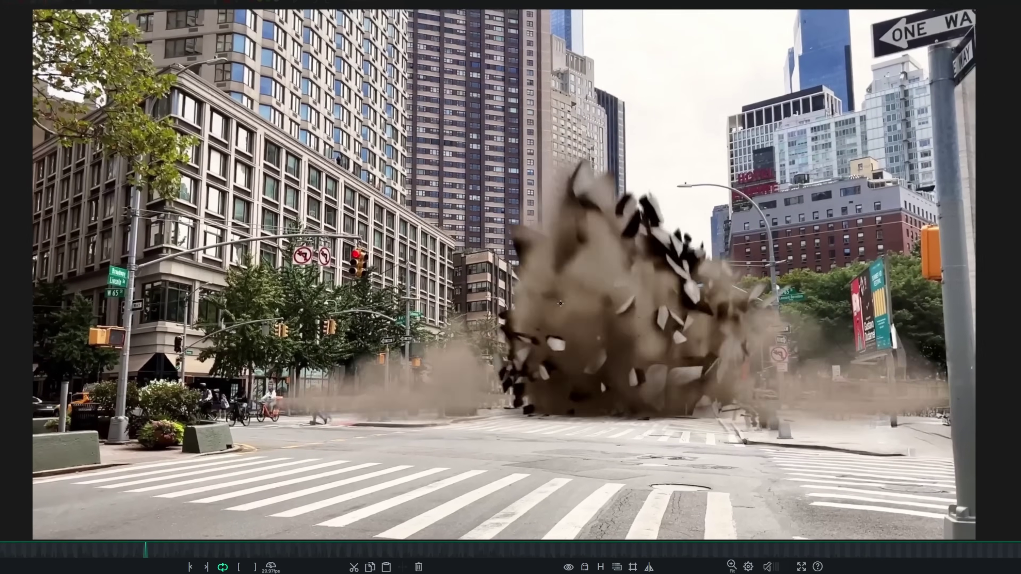